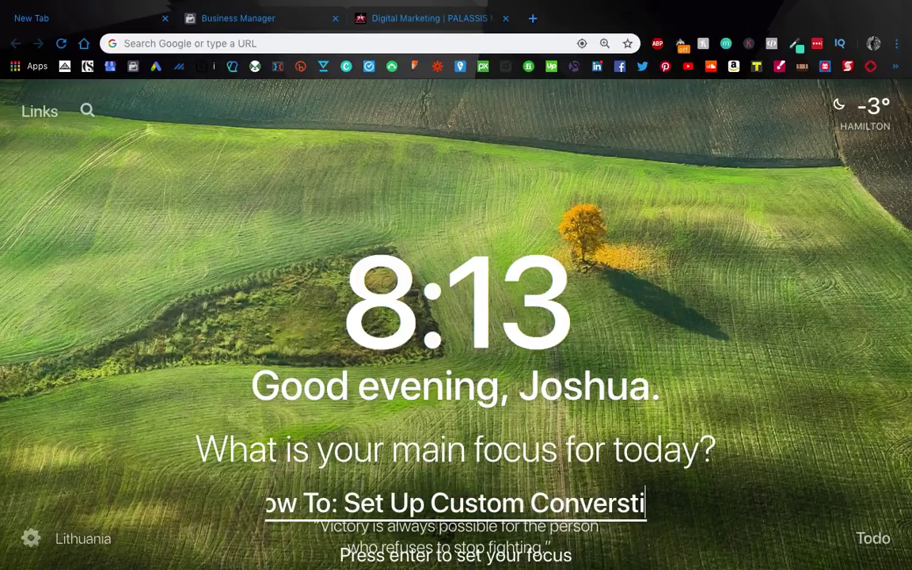
Enter 'How To: Set Up Custom Conversions on Facebook Business Manager' as Momentum's focus, then close the tab.
key("BackSpace")
type("ok Busines")
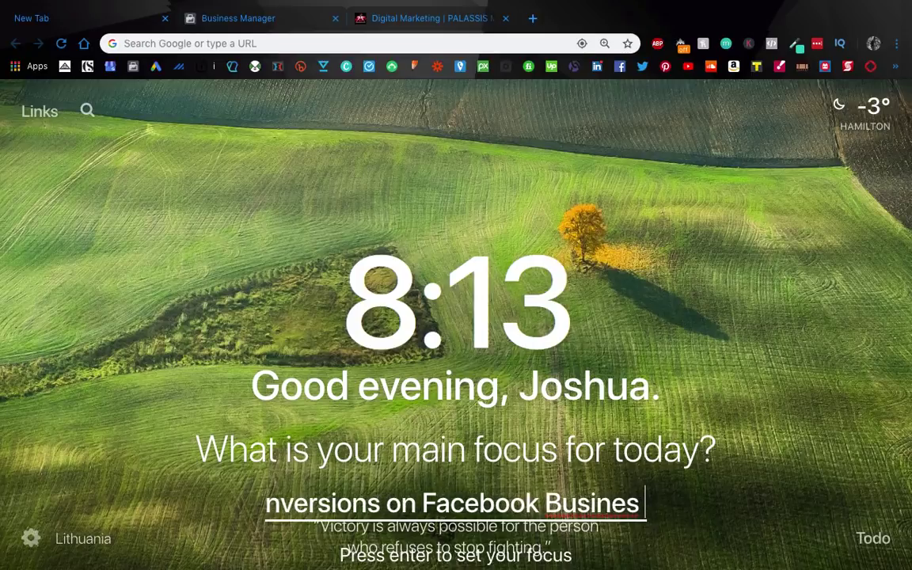
key("BackSpace")
type("s Manager")
key("Return")
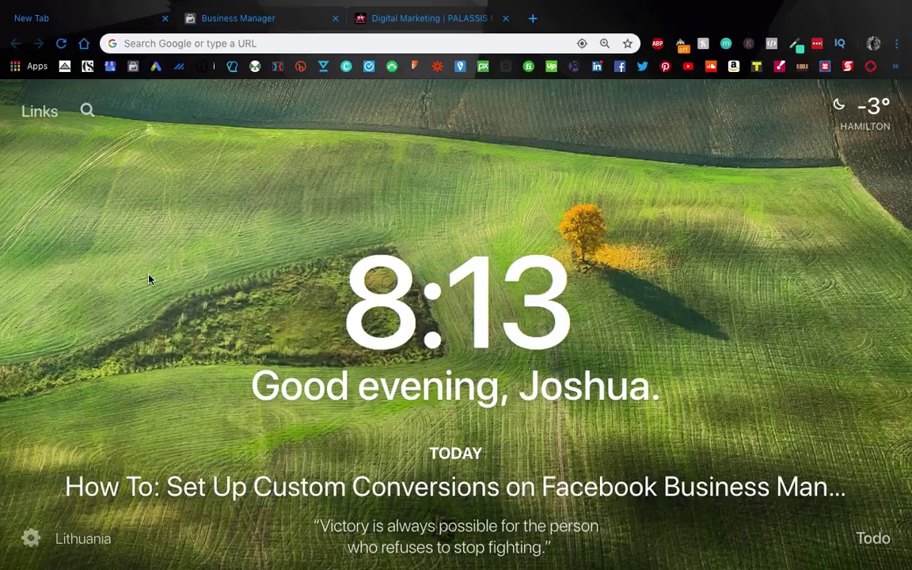
mouse_move(188, 445)
left_click(166, 18)
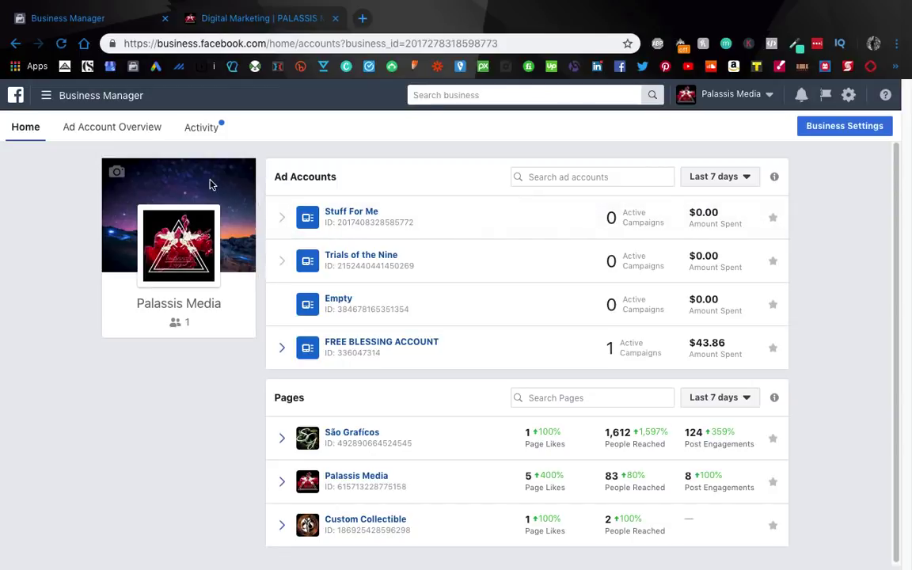
Open the Business Manager navigation menu, dismiss it, and reopen it.
left_click(111, 96)
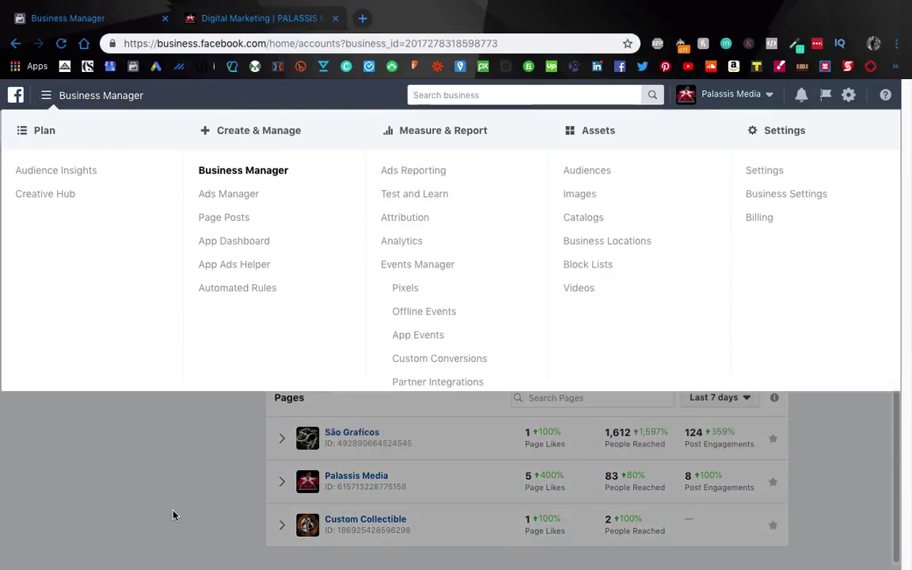
left_click(174, 516)
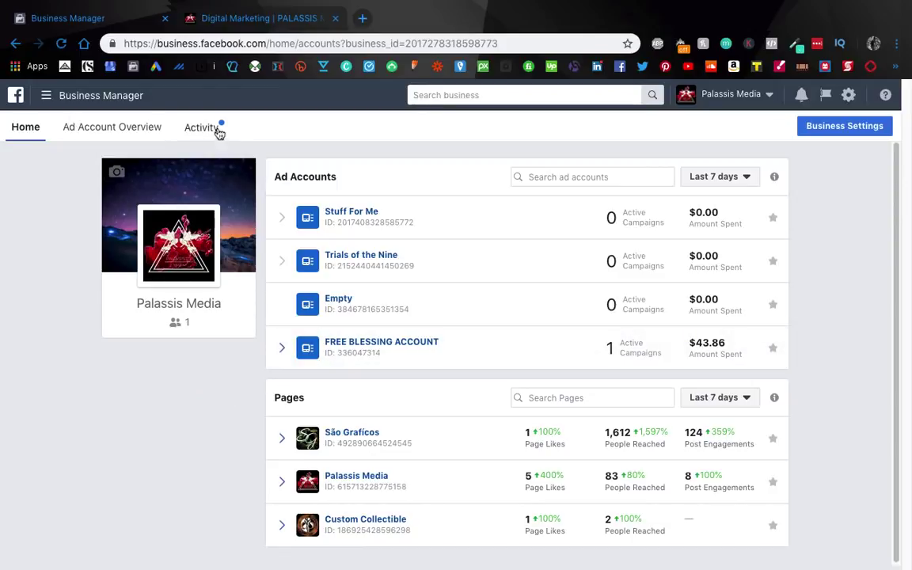
left_click(110, 94)
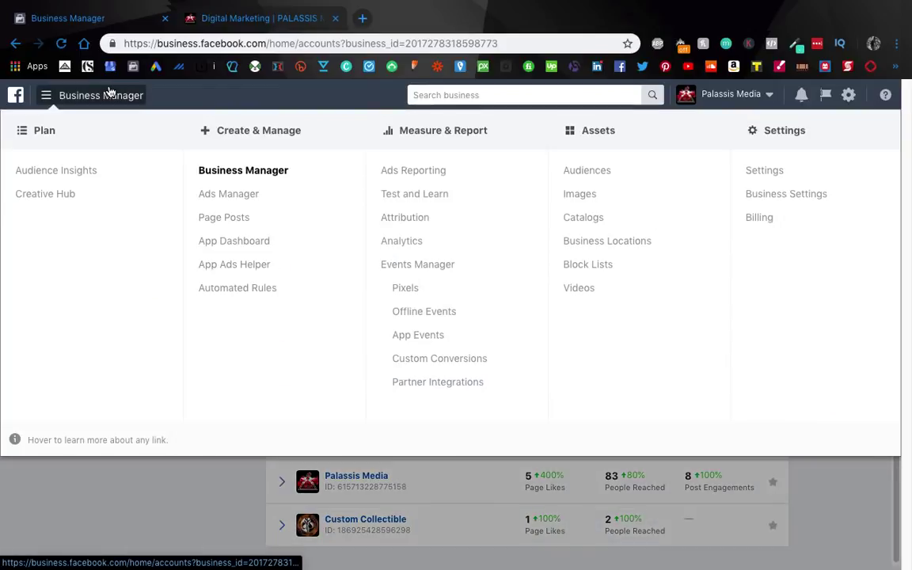
left_click(407, 289)
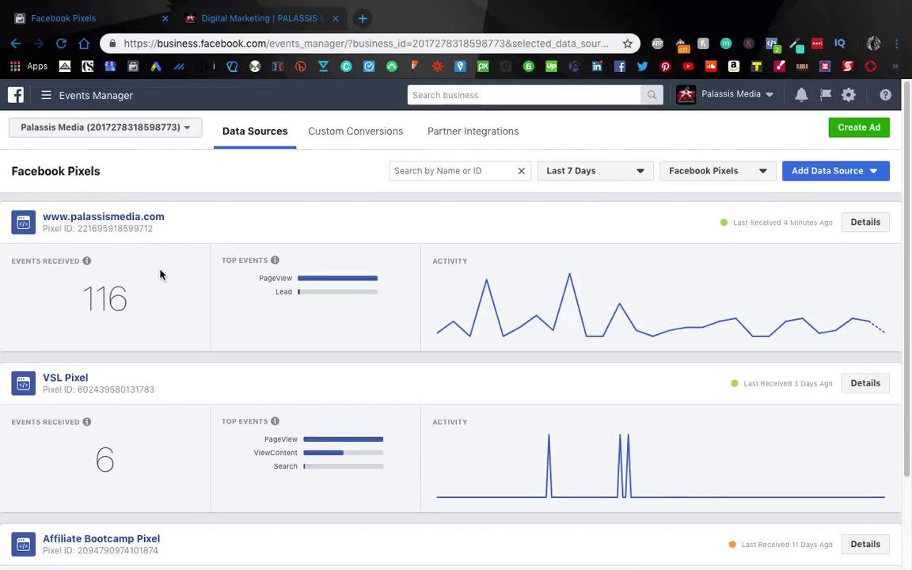
left_click(111, 221)
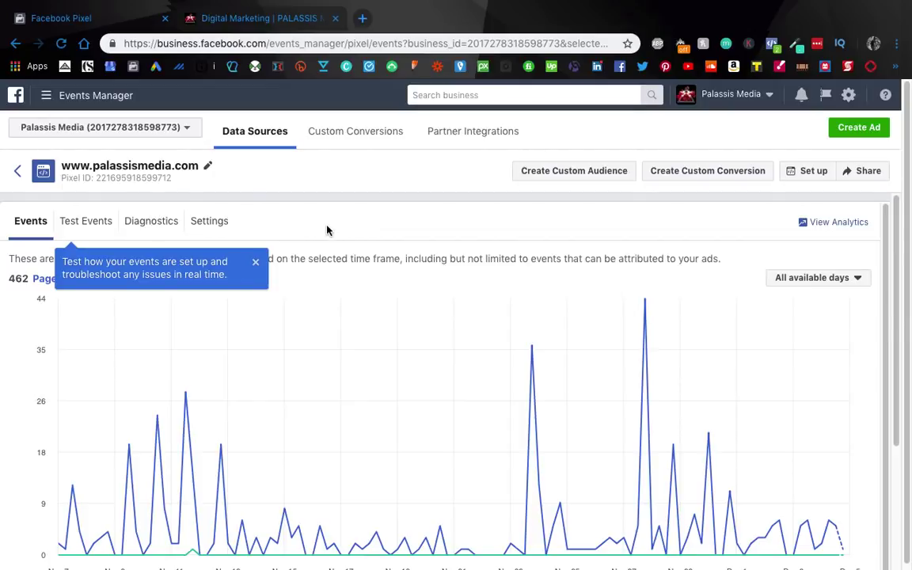
scroll(356, 302, "down", 3)
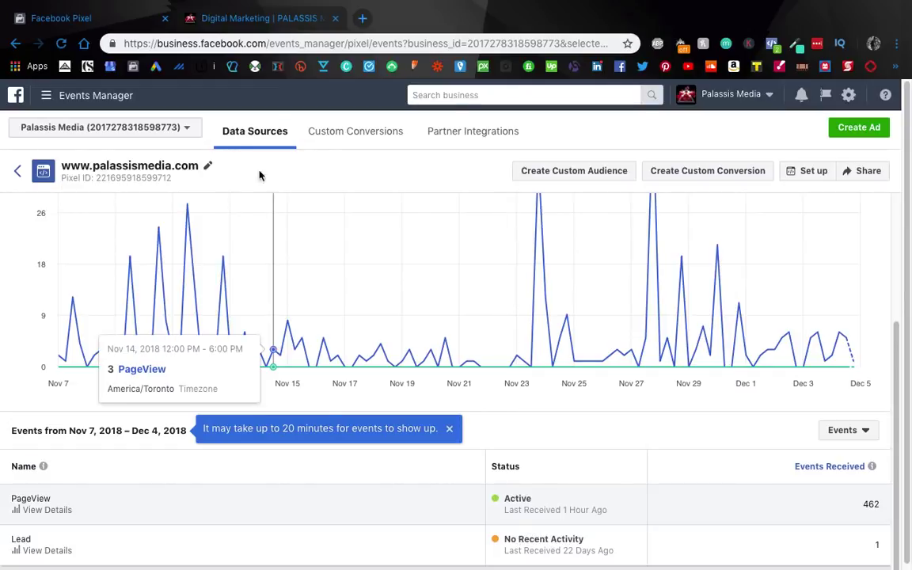
scroll(332, 247, "up", 3)
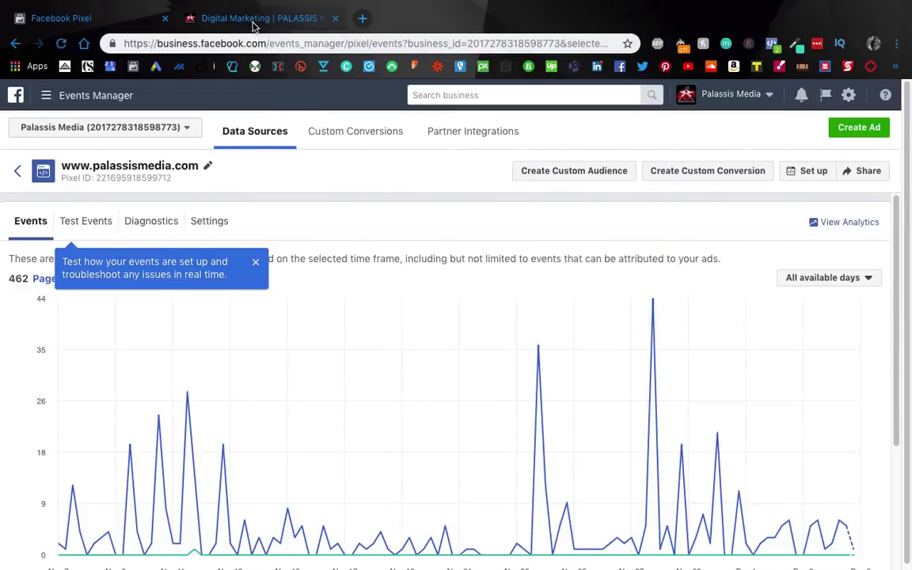
scroll(337, 380, "down", 3)
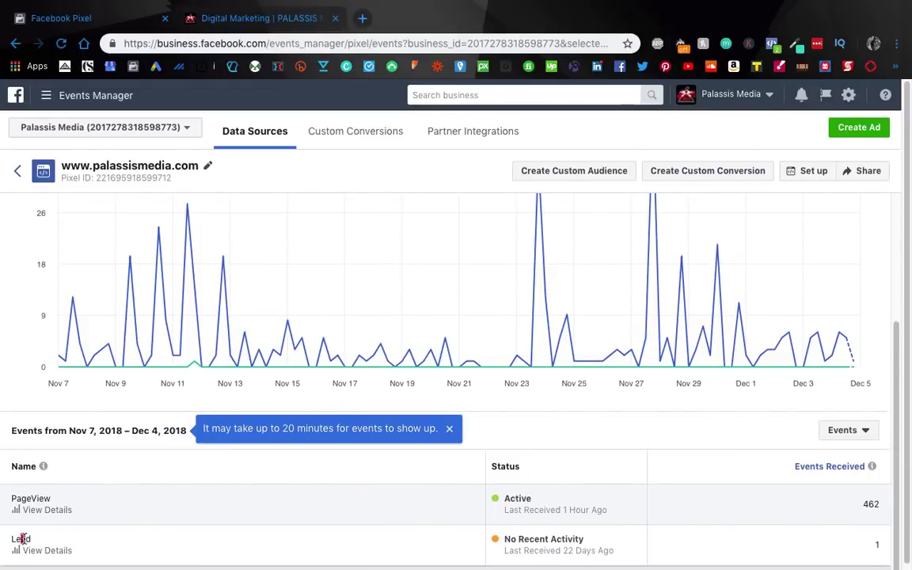
mouse_move(21, 541)
left_mouse_down()
mouse_move(42, 543)
mouse_move(13, 538)
left_mouse_up()
left_click(68, 525)
scroll(90, 520, "up", 1)
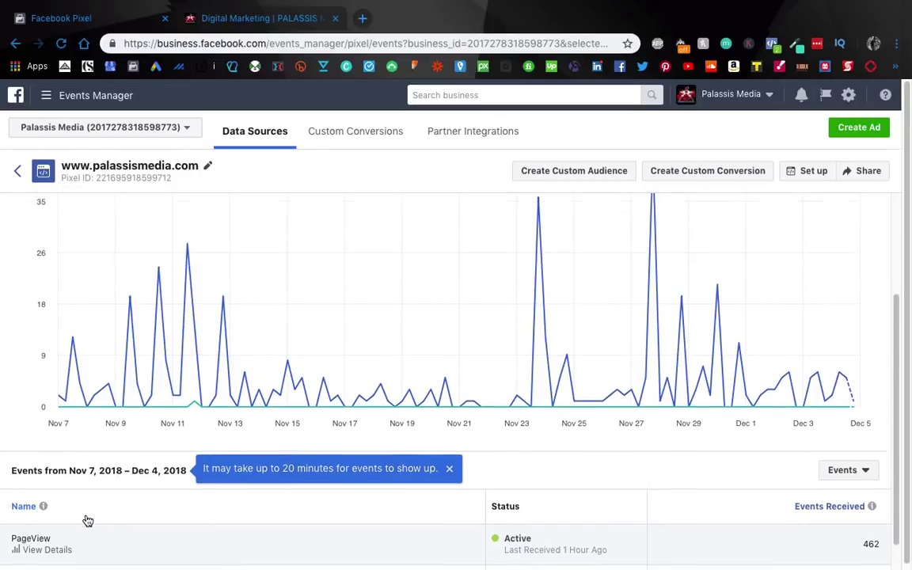
scroll(126, 317, "down", 1)
key("ctrl+Tab")
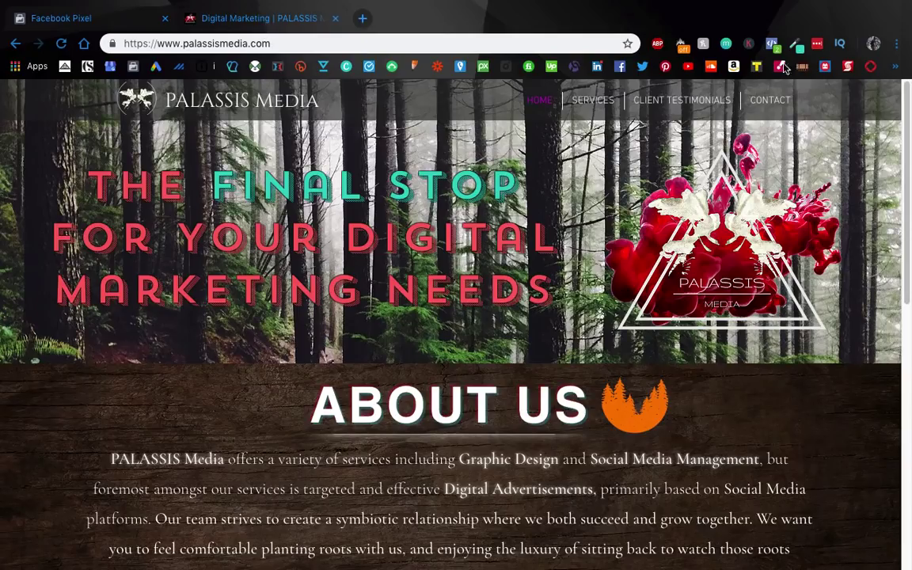
View the Palassis Media Contact page, then return to the pixel events page.
left_click(772, 101)
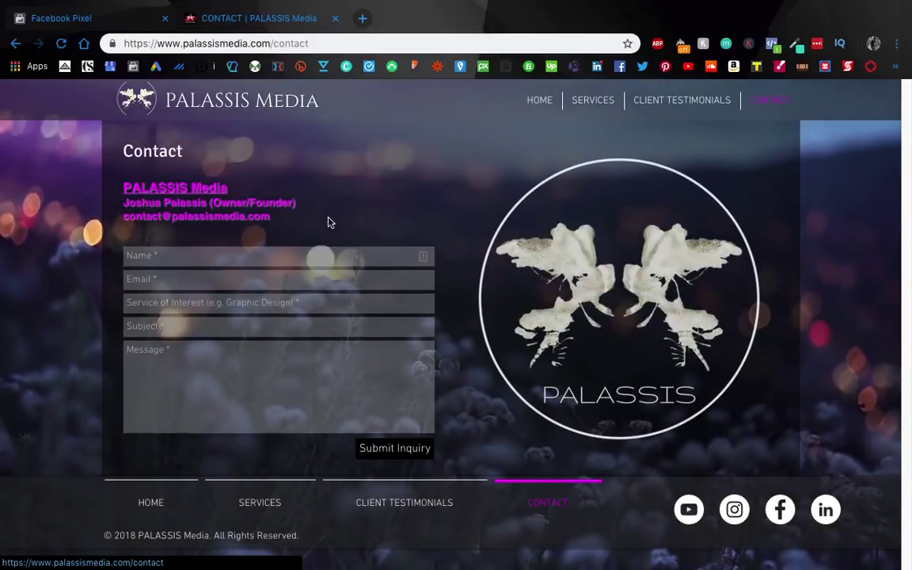
left_click(75, 19)
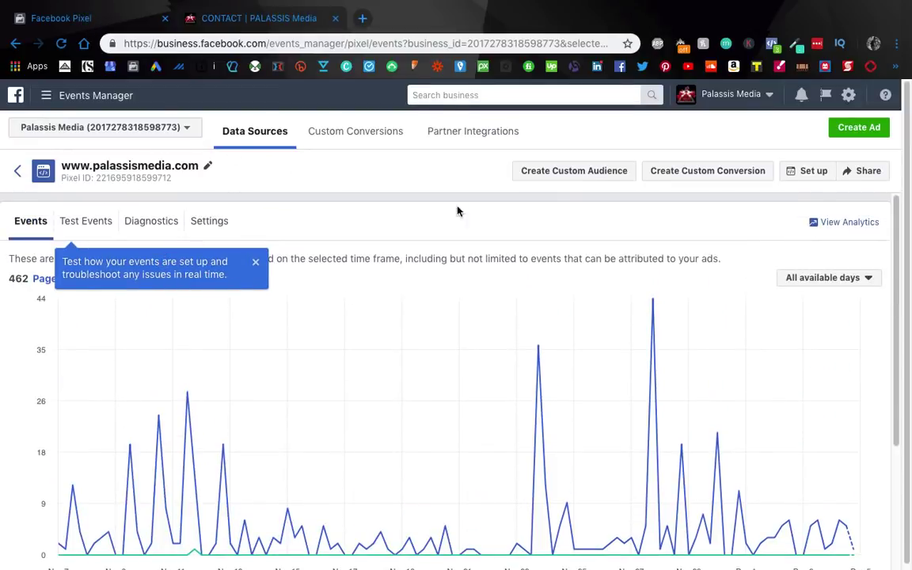
Open Custom Conversions, reloading past the error page, and start a new custom conversion.
left_click(365, 134)
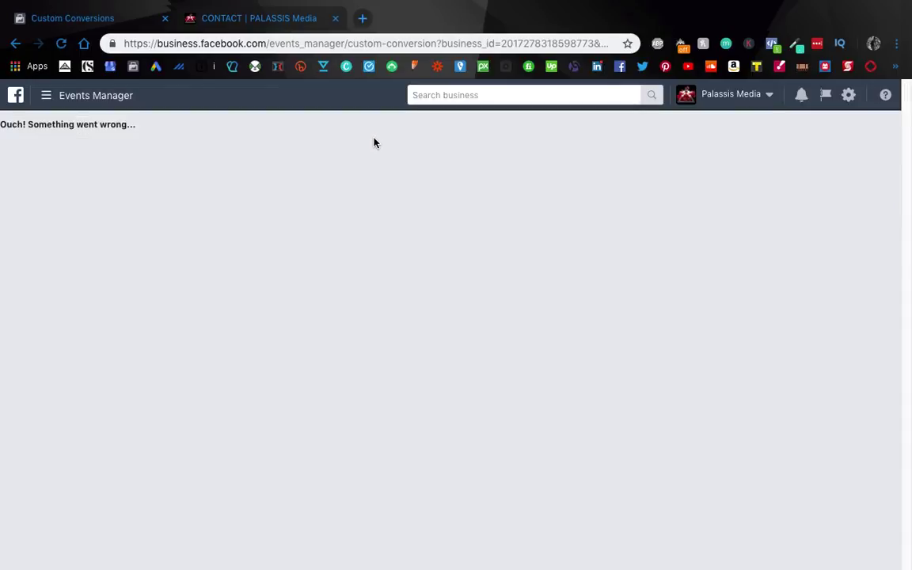
left_click(60, 44)
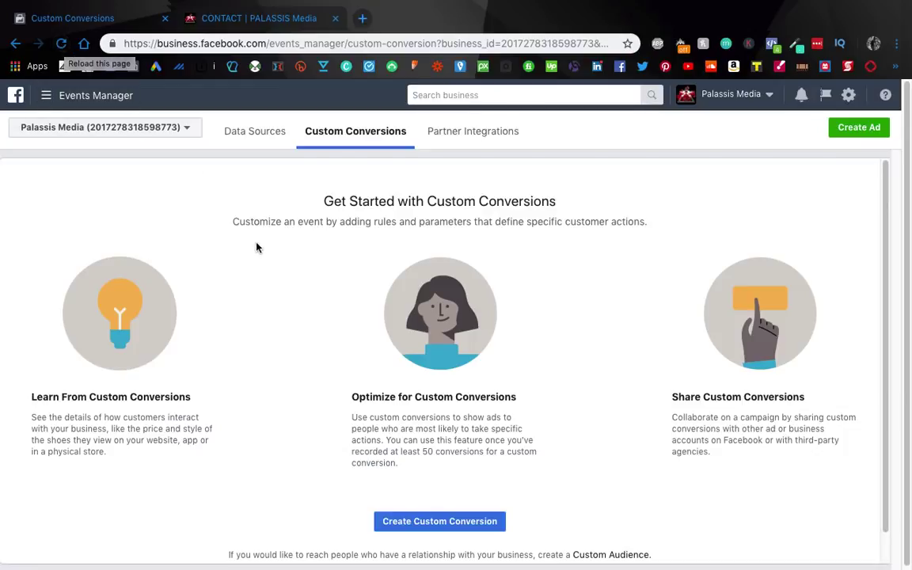
scroll(258, 253, "down", 1)
scroll(261, 252, "up", 2)
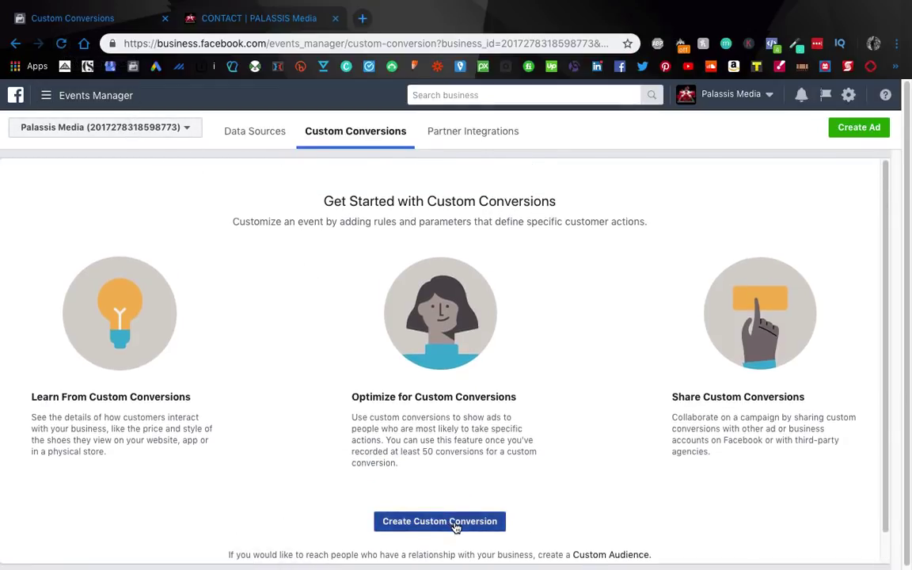
left_click(459, 521)
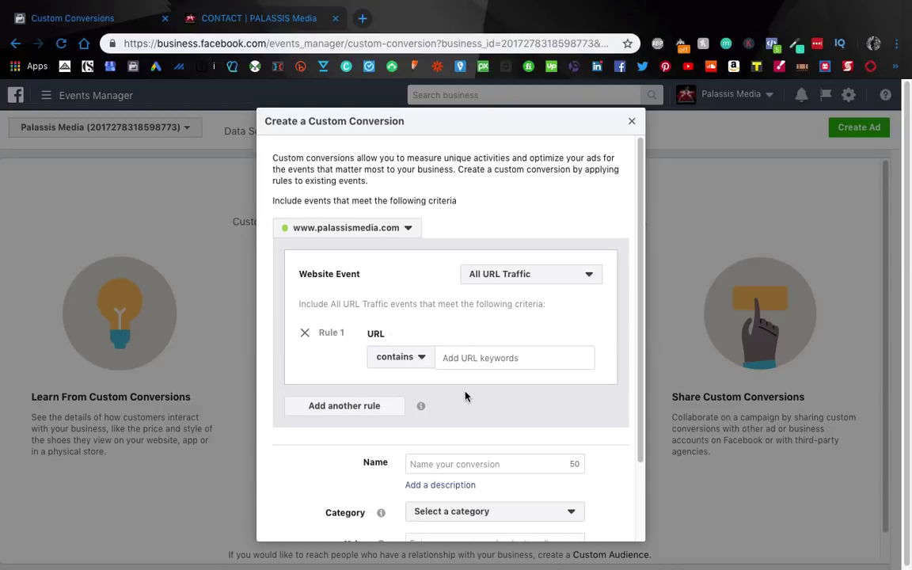
Copy the Palassis contact page URL and add it as Rule 1's URL keyword.
scroll(321, 413, "down", 1)
scroll(332, 409, "up", 1)
left_click(250, 24)
left_click(293, 43)
key("ctrl+c")
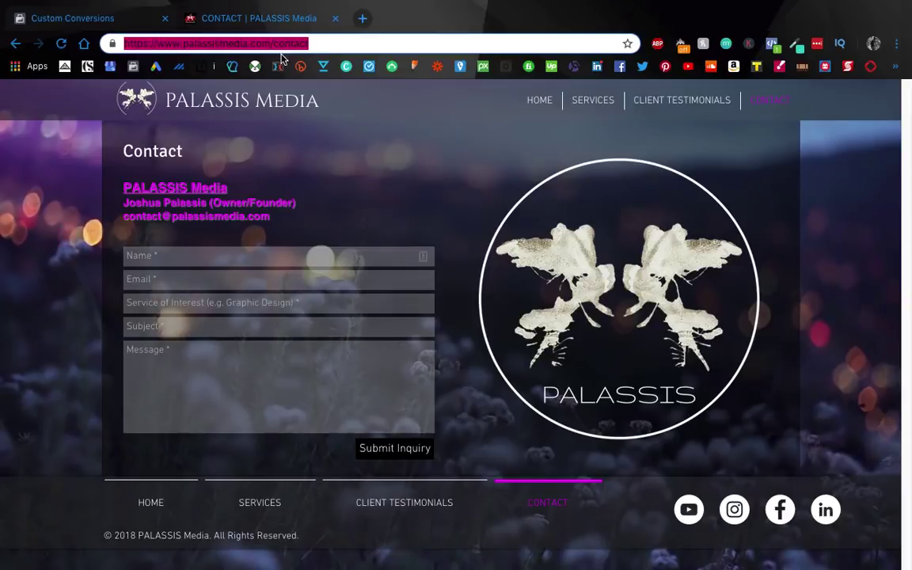
left_click(114, 22)
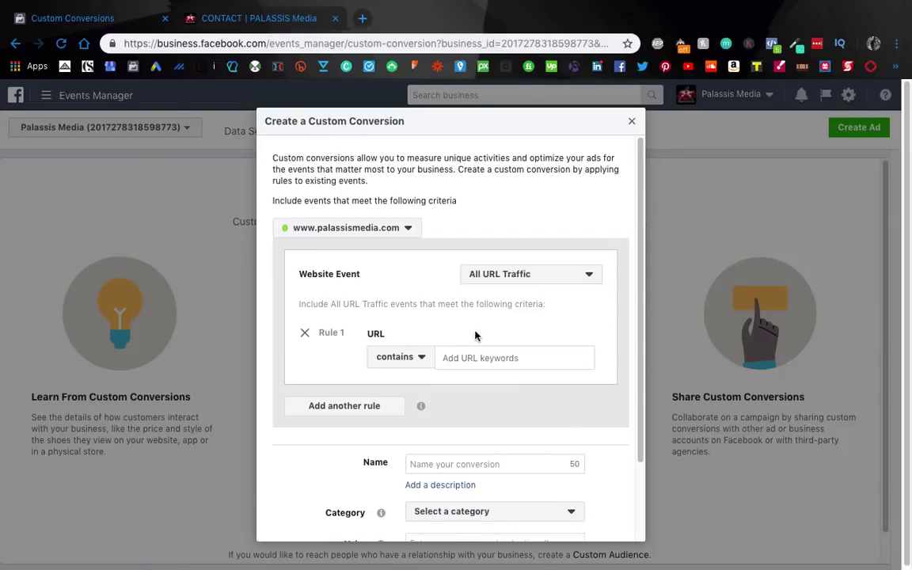
key("ctrl+v")
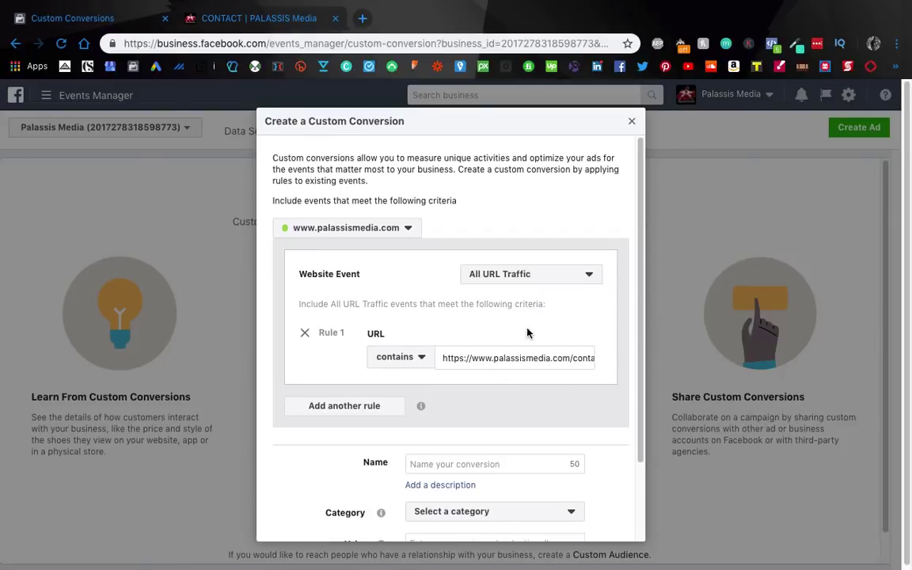
key("Return")
Keep Rule 1's match operator as 'contains' after checking the website event list.
left_click(501, 274)
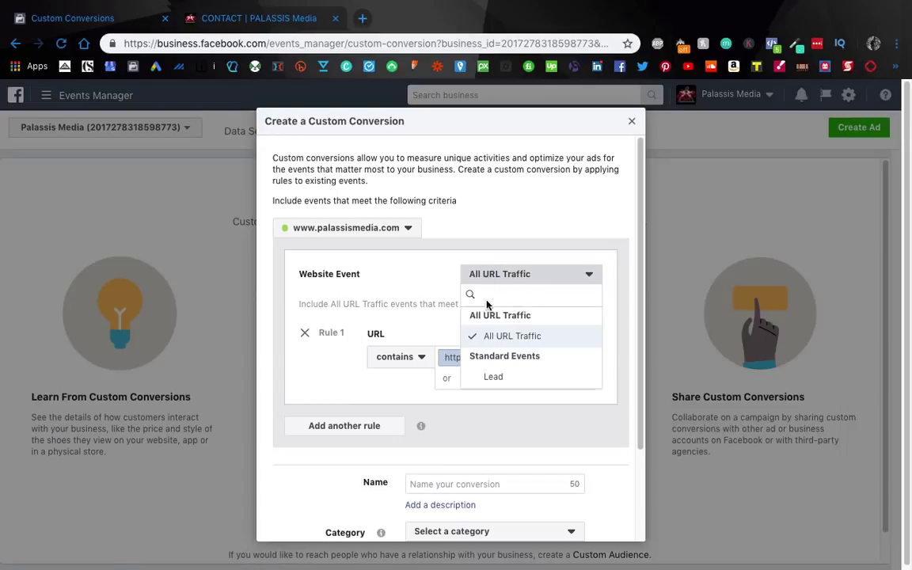
left_click(440, 273)
left_click(402, 358)
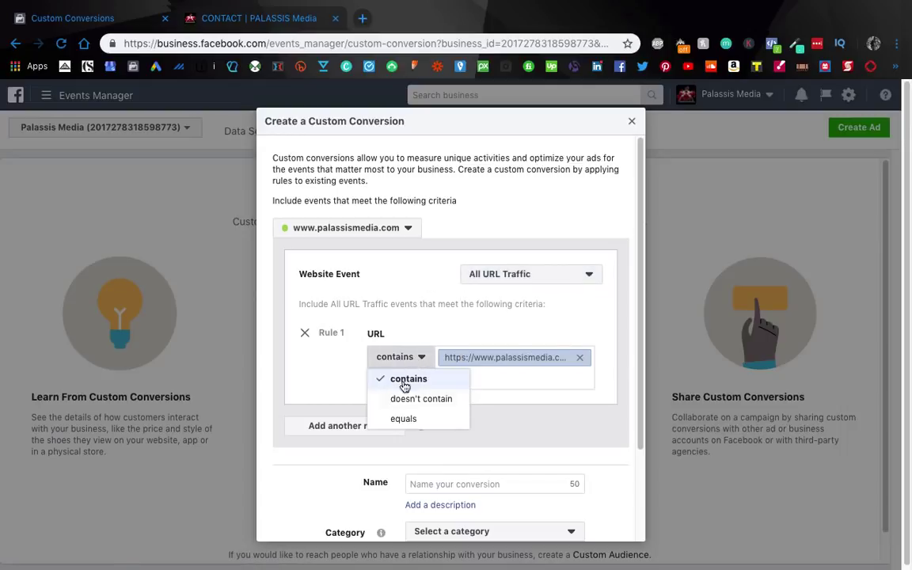
left_click(469, 356)
scroll(451, 379, "down", 3)
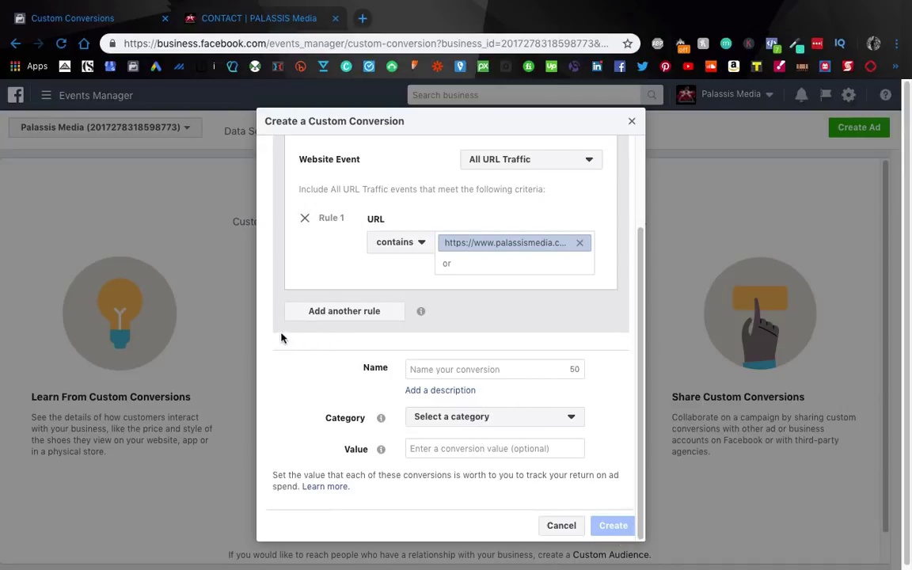
scroll(264, 336, "up", 3)
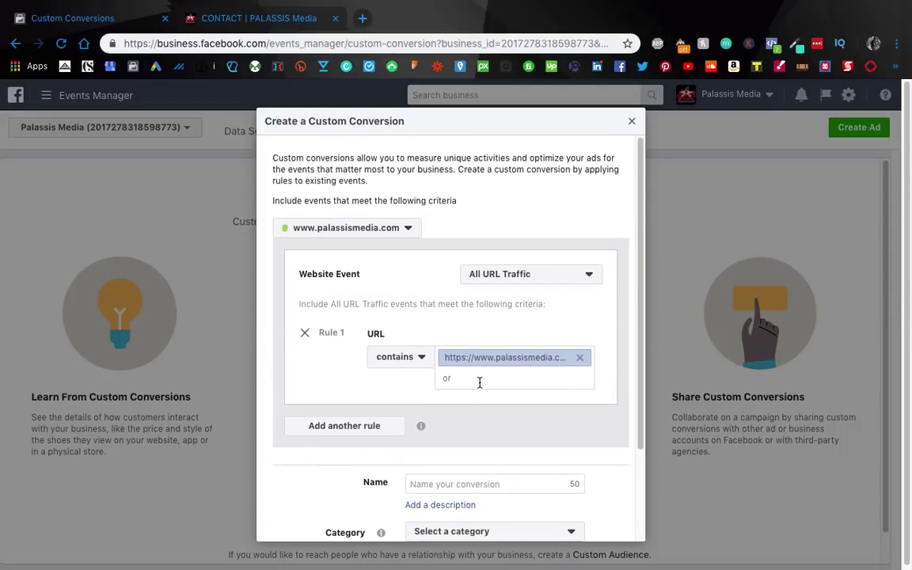
scroll(346, 388, "down", 2)
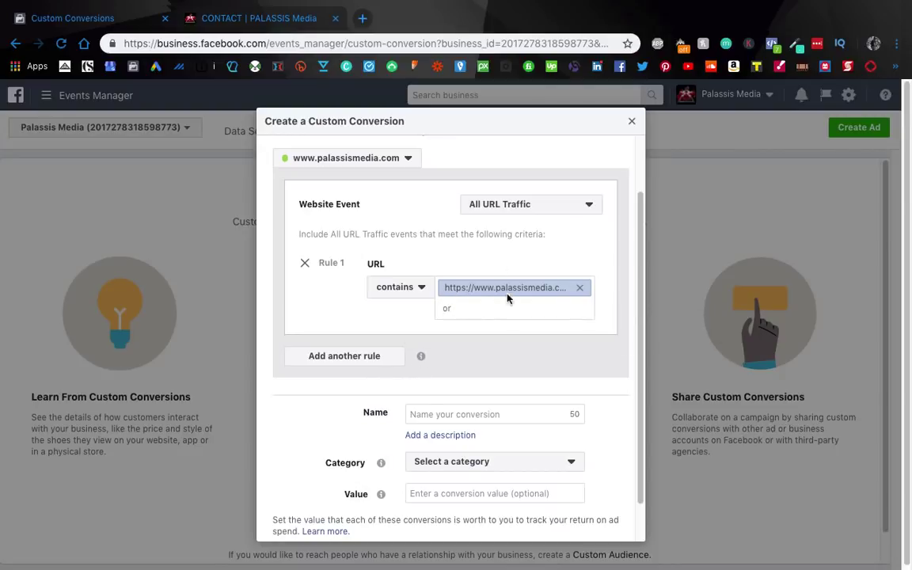
Copy the palassismedia.com home page address and add it as another Rule 1 URL.
left_click(238, 19)
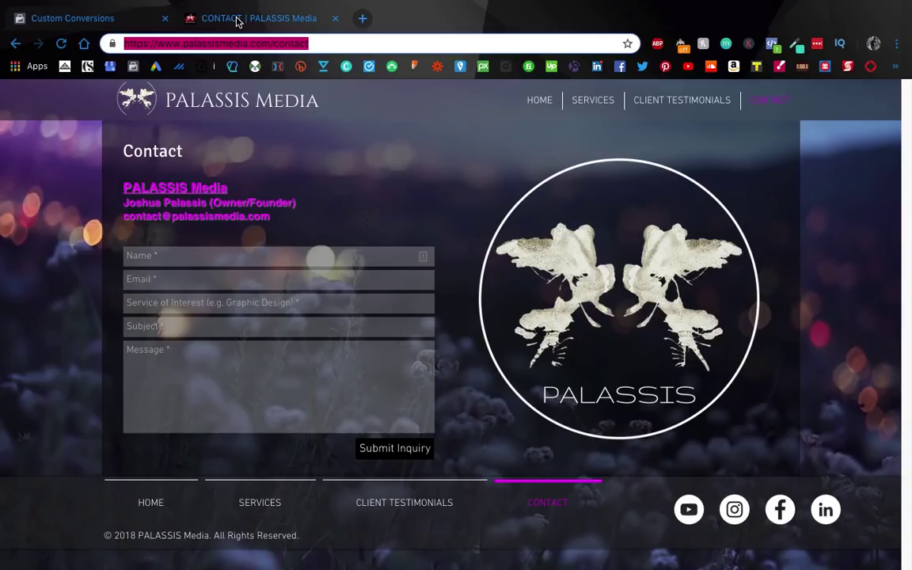
left_click(540, 101)
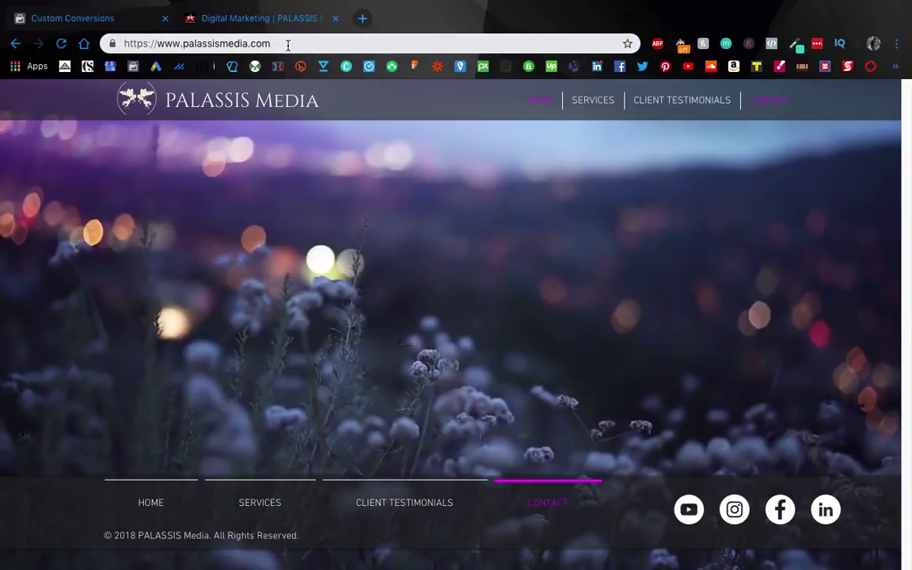
left_click(288, 45)
key("ctrl+c")
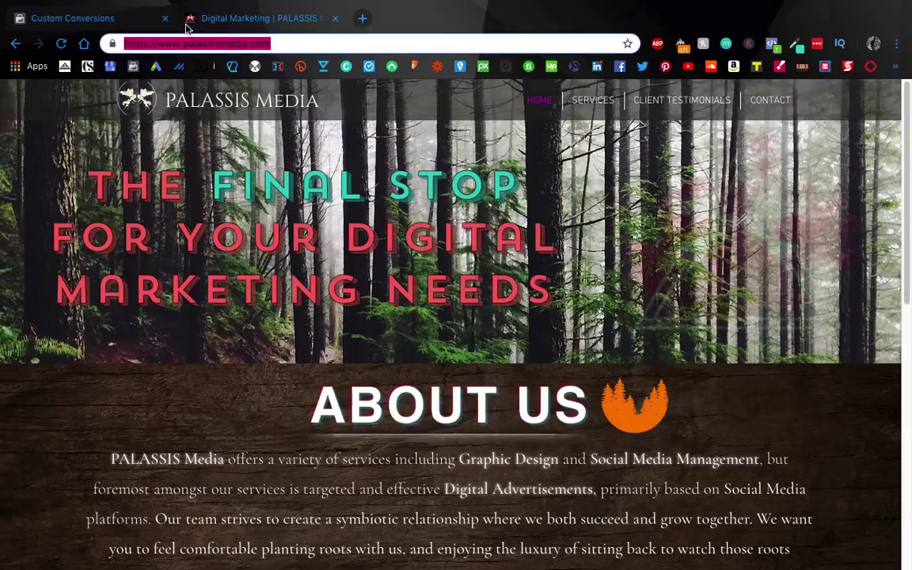
left_click(99, 23)
left_click(470, 321)
key("ctrl+v")
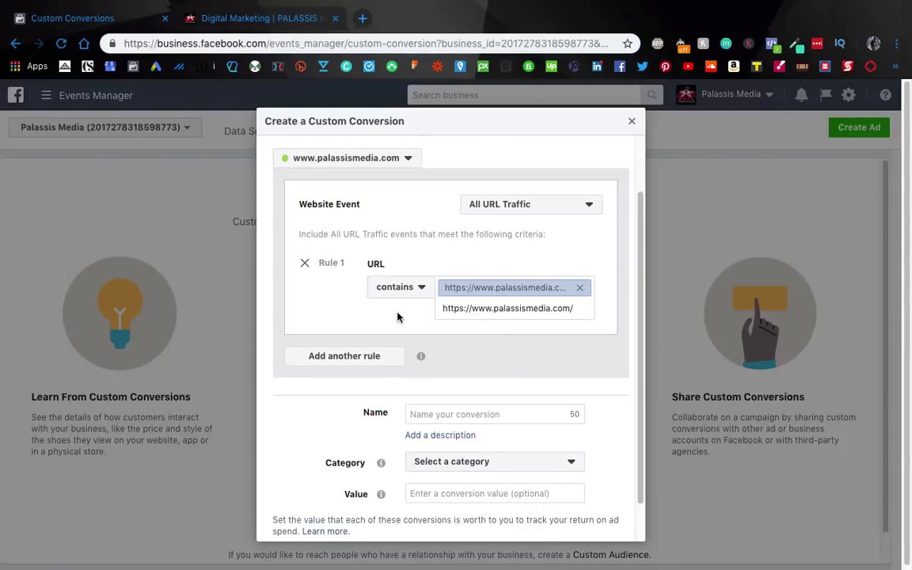
key("Return")
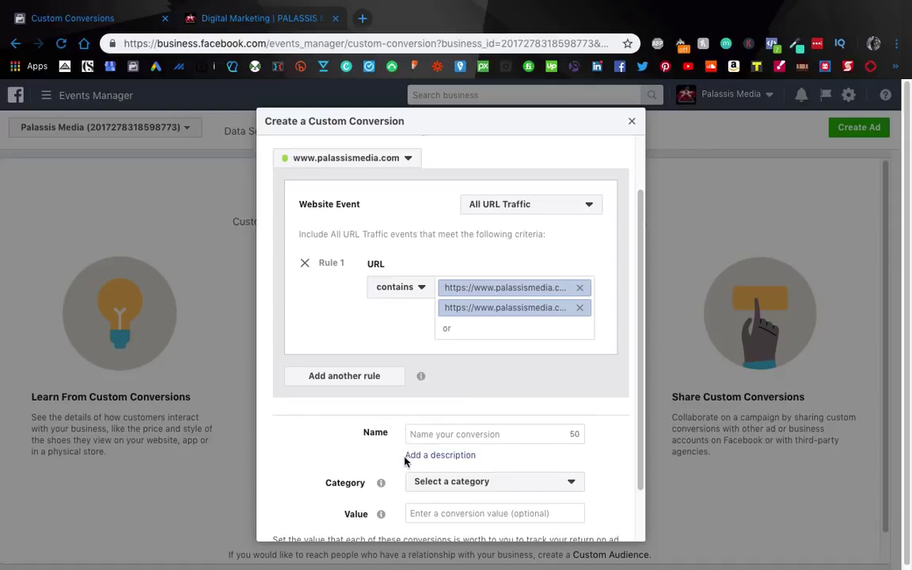
Remove the first URL so Rule 1 keeps only the home page address.
scroll(408, 464, "down", 2)
scroll(411, 471, "up", 2)
scroll(411, 464, "down", 3)
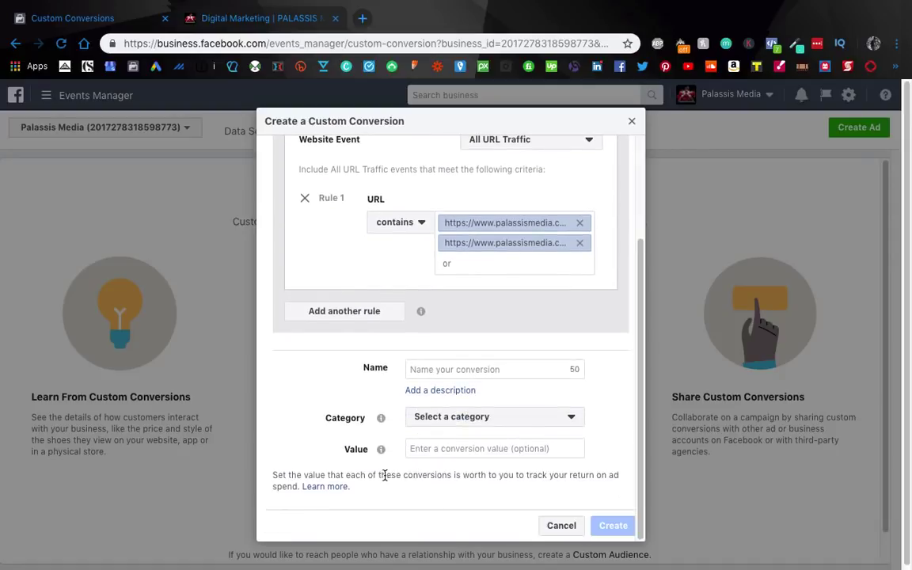
left_click(250, 19)
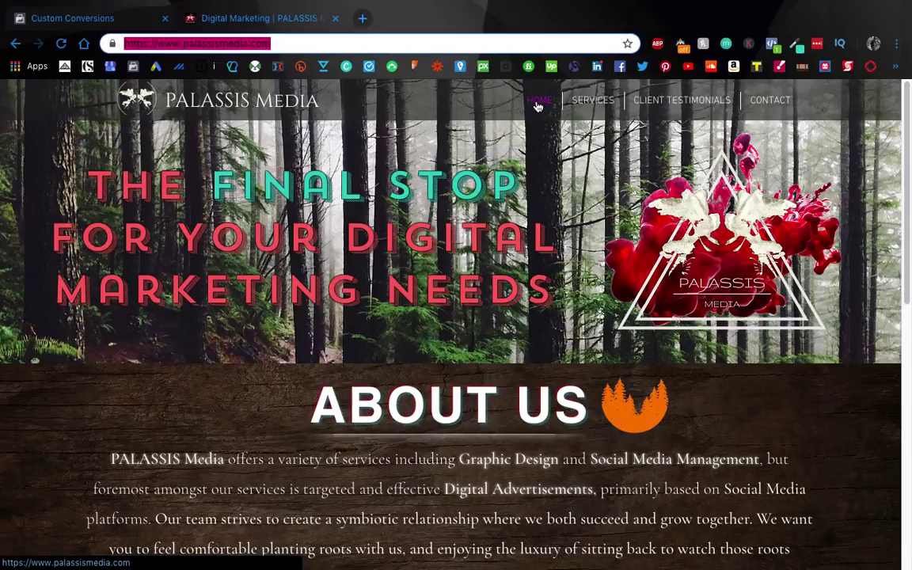
left_click(86, 19)
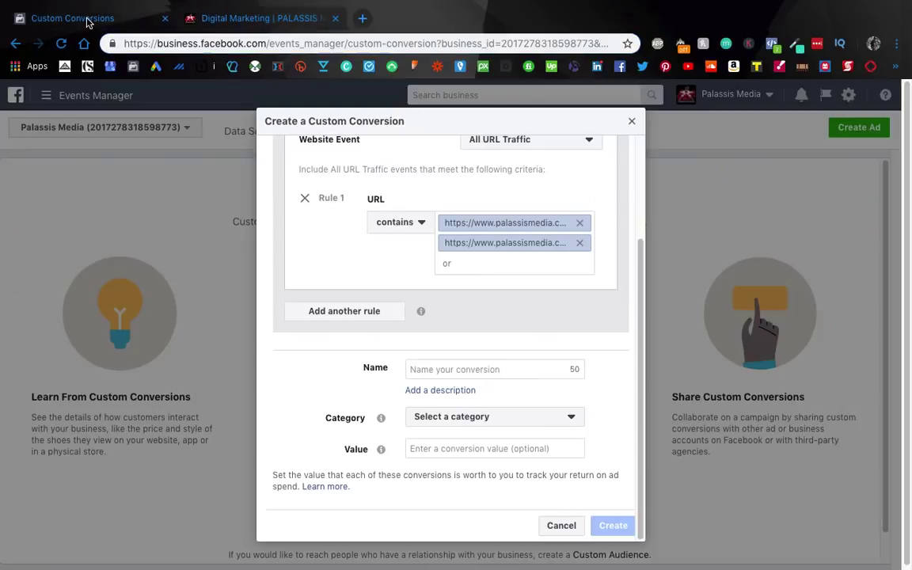
left_click(579, 225)
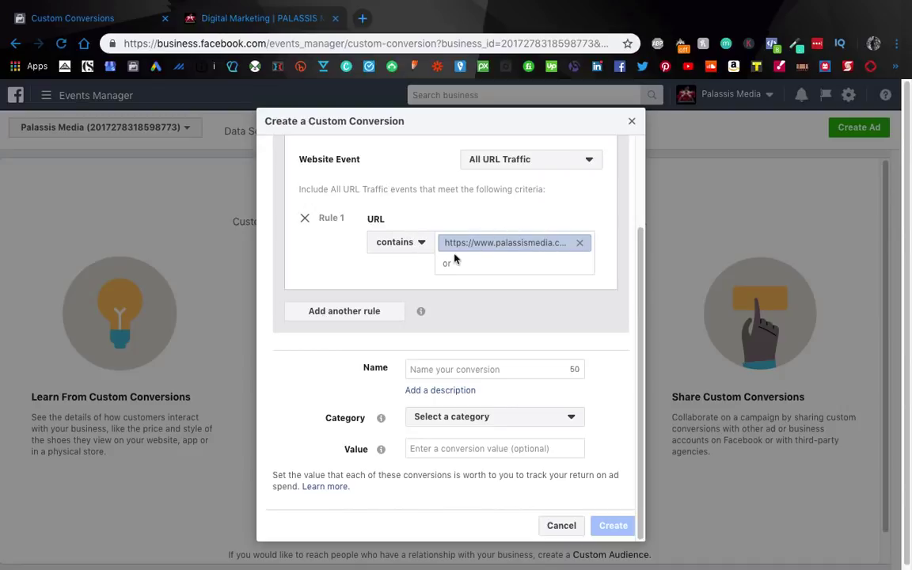
Add a Rule 2 using the 'doesn't contain' operator.
left_click(379, 312)
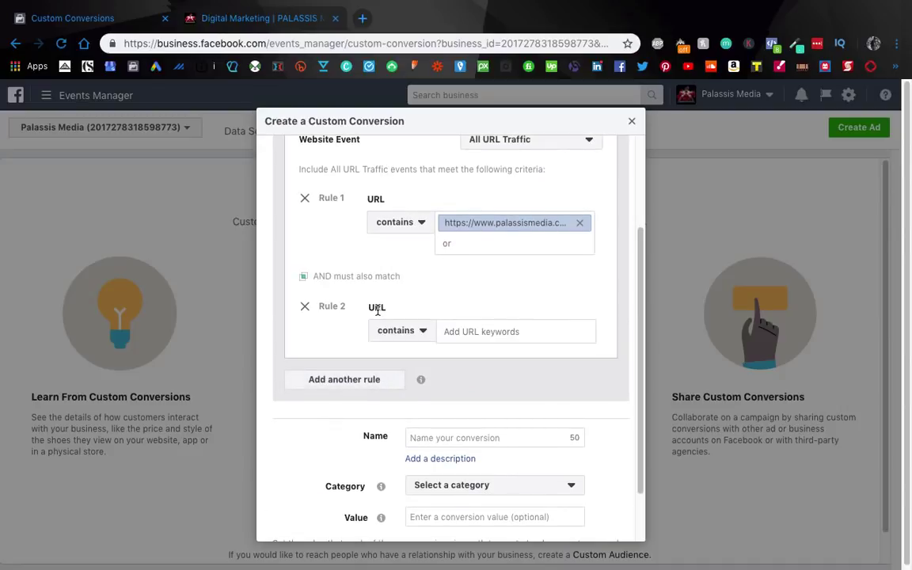
left_click(417, 331)
left_click(417, 375)
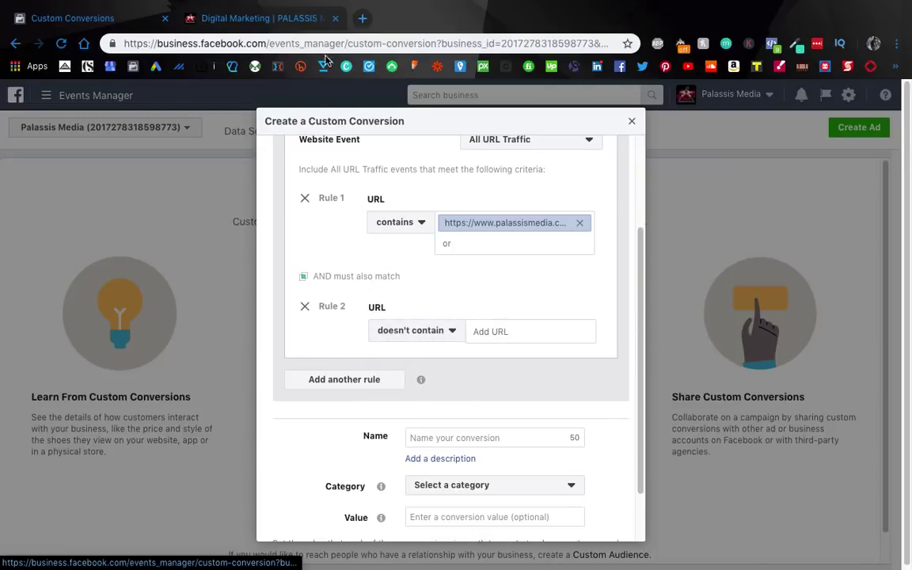
left_click(300, 17)
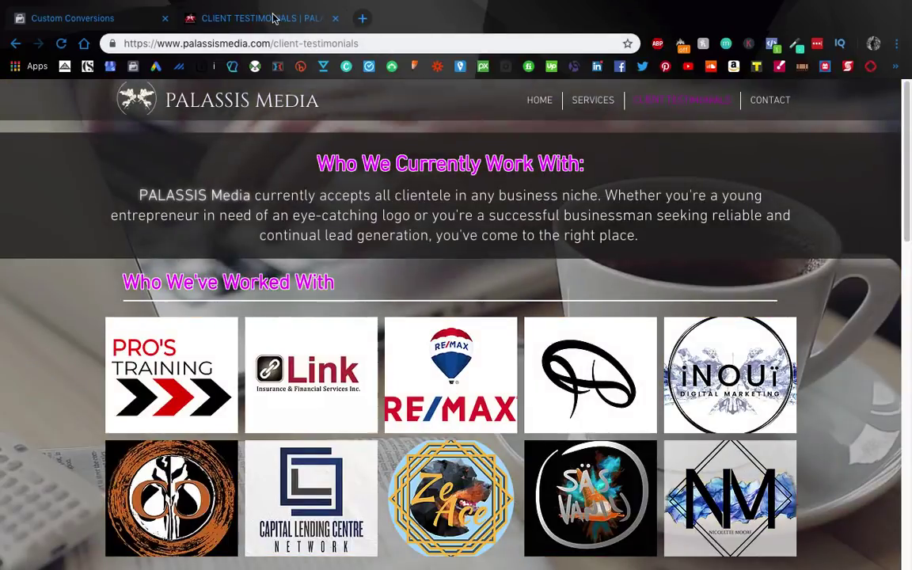
Copy the Client Testimonials page address and paste it as Rule 2's excluded URL.
left_click(115, 20)
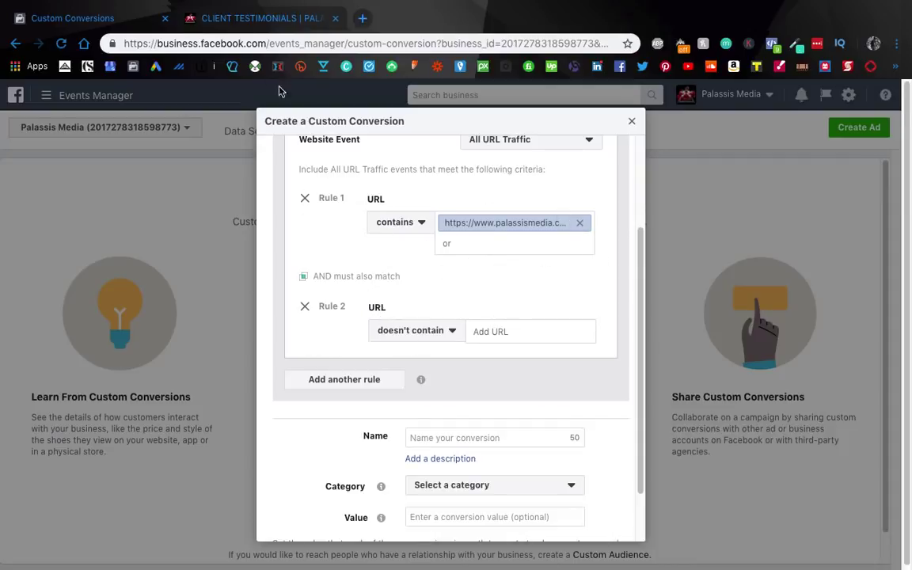
left_click(246, 19)
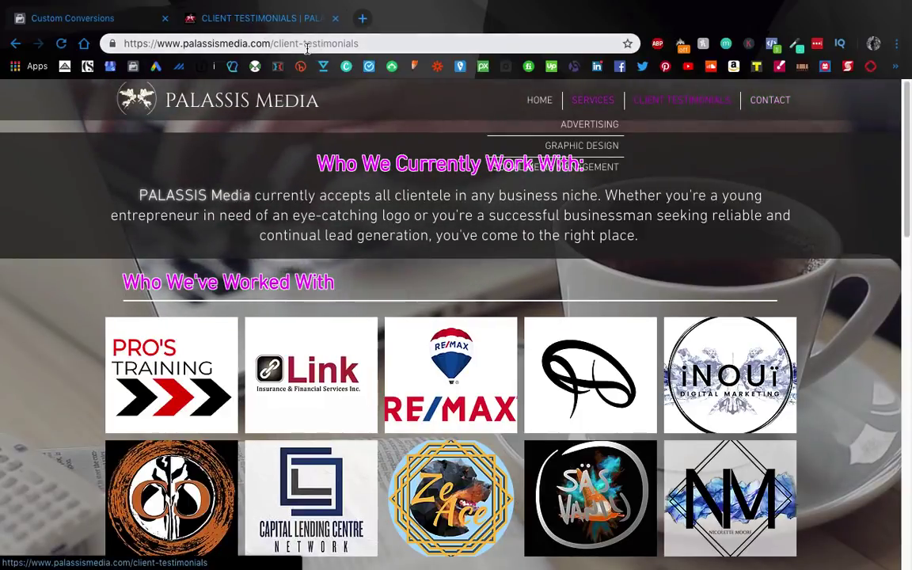
left_click(301, 44)
left_click(80, 17)
key("ctrl+v")
key("Return")
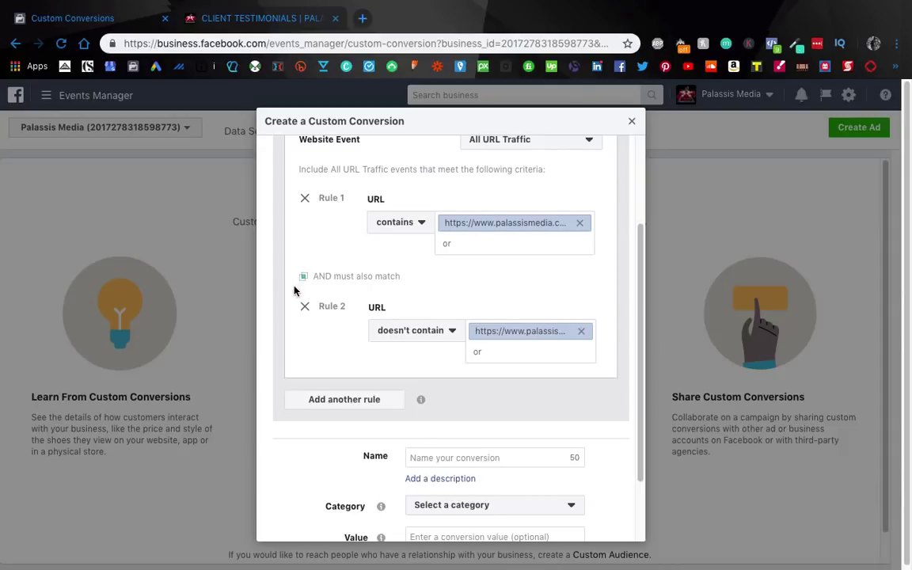
scroll(294, 290, "up", 1)
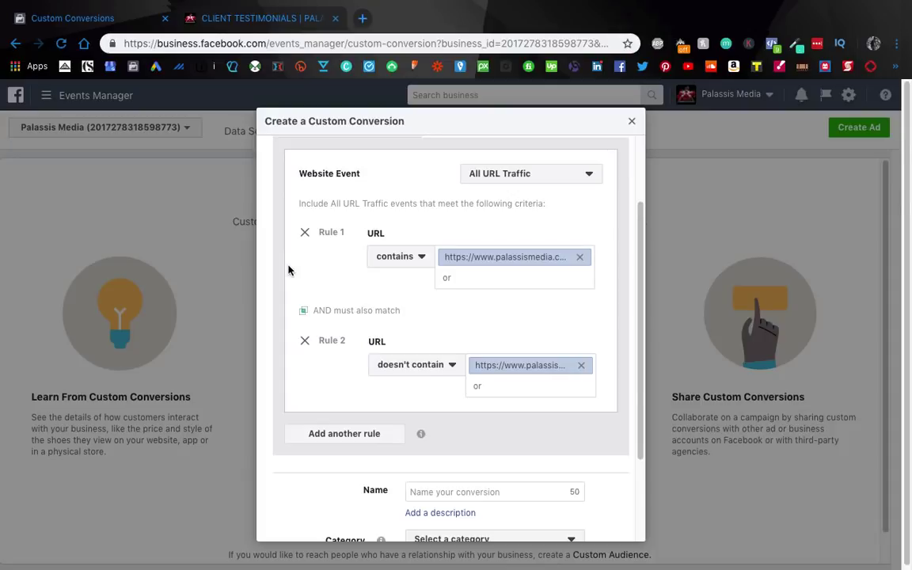
scroll(304, 277, "down", 2)
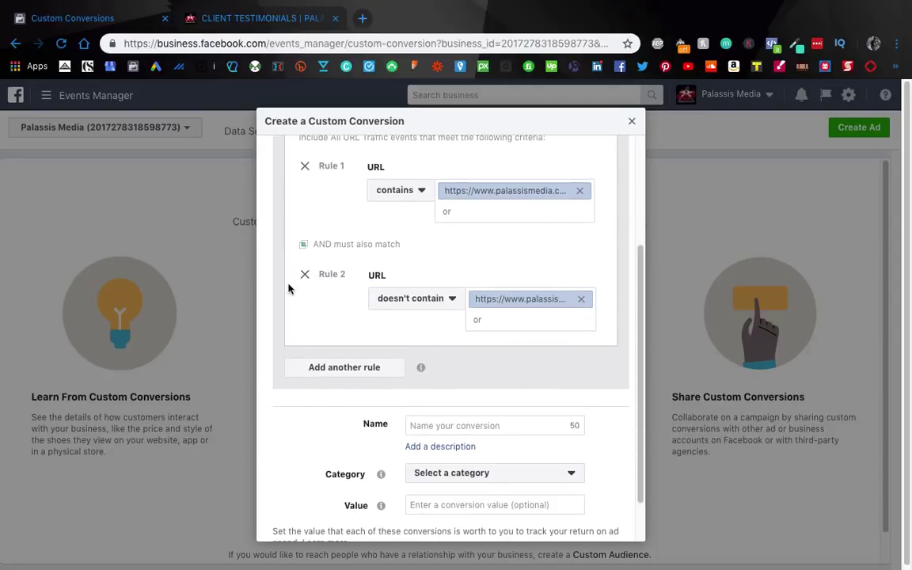
scroll(301, 309, "down", 1)
scroll(333, 313, "up", 4)
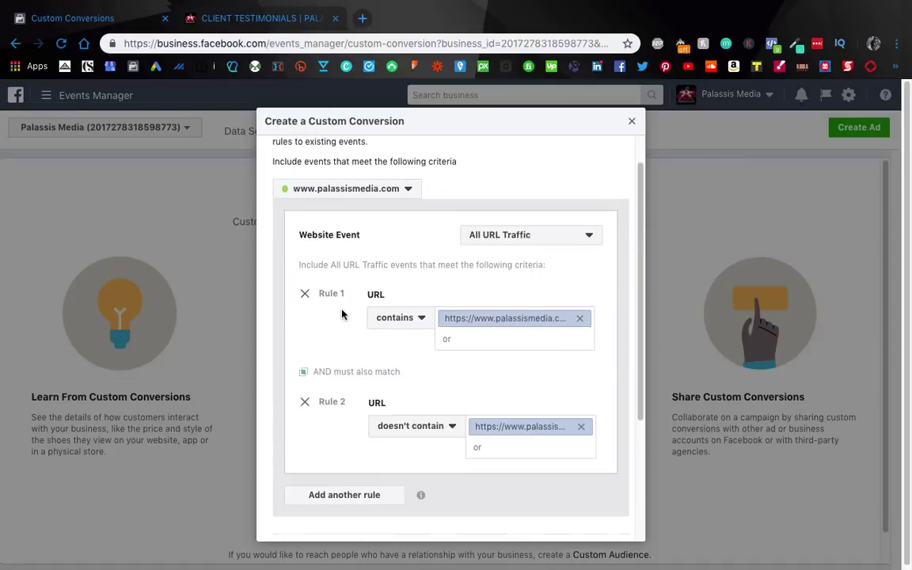
scroll(468, 377, "down", 1)
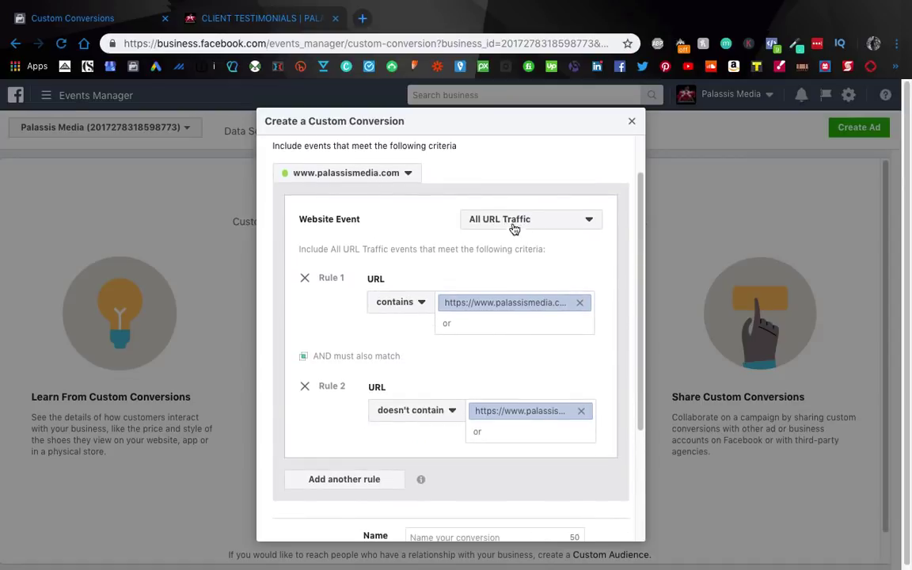
left_click(412, 180)
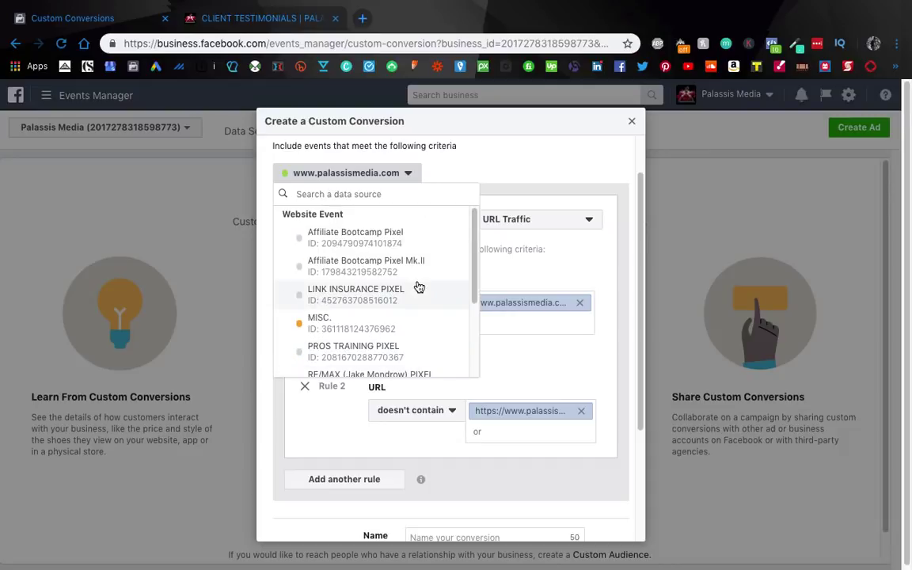
scroll(419, 287, "down", 3)
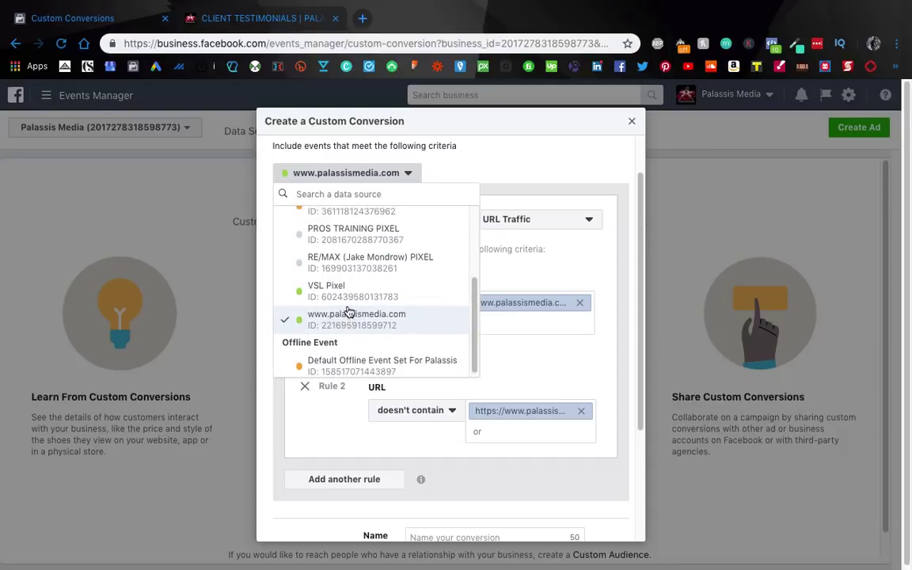
scroll(349, 305, "up", 5)
left_click(407, 173)
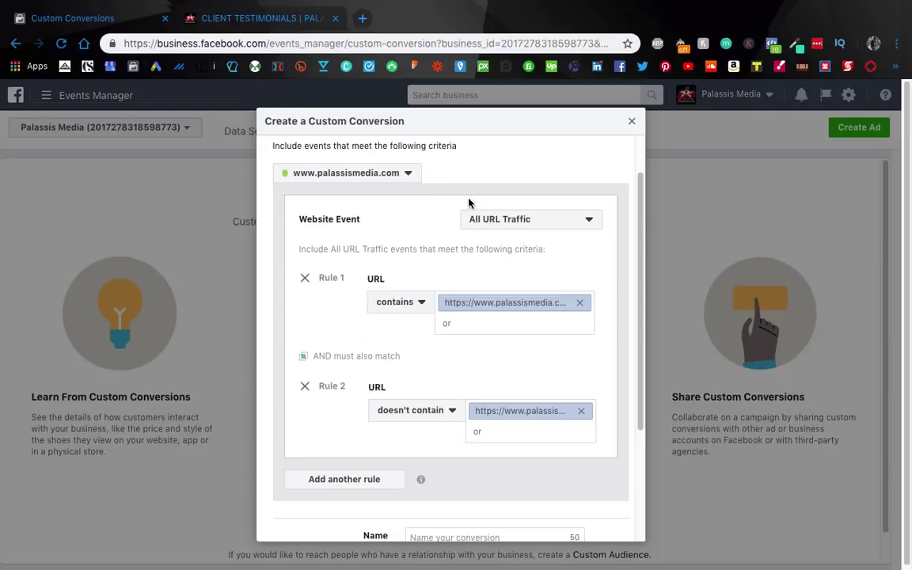
left_click(525, 222)
left_click(533, 206)
scroll(426, 249, "down", 1)
scroll(289, 316, "down", 2)
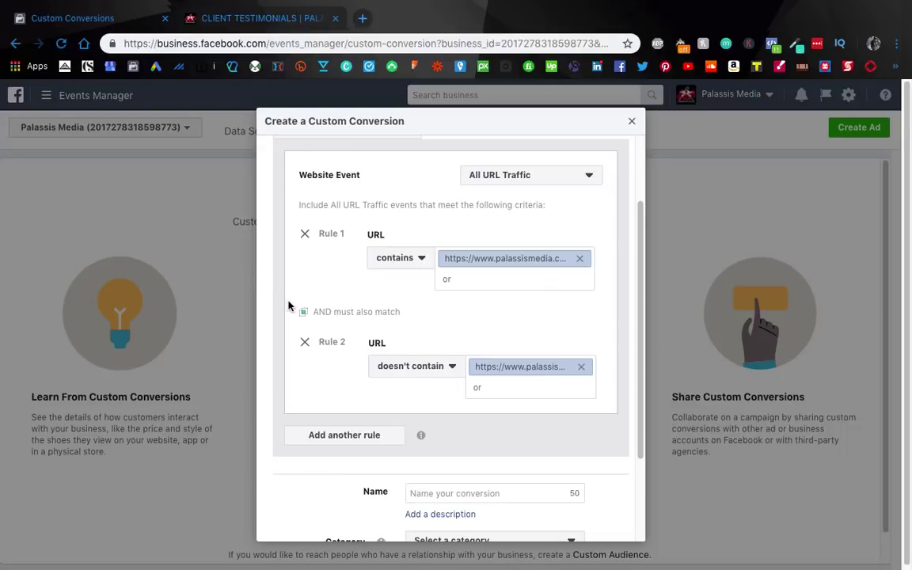
scroll(536, 270, "down", 4)
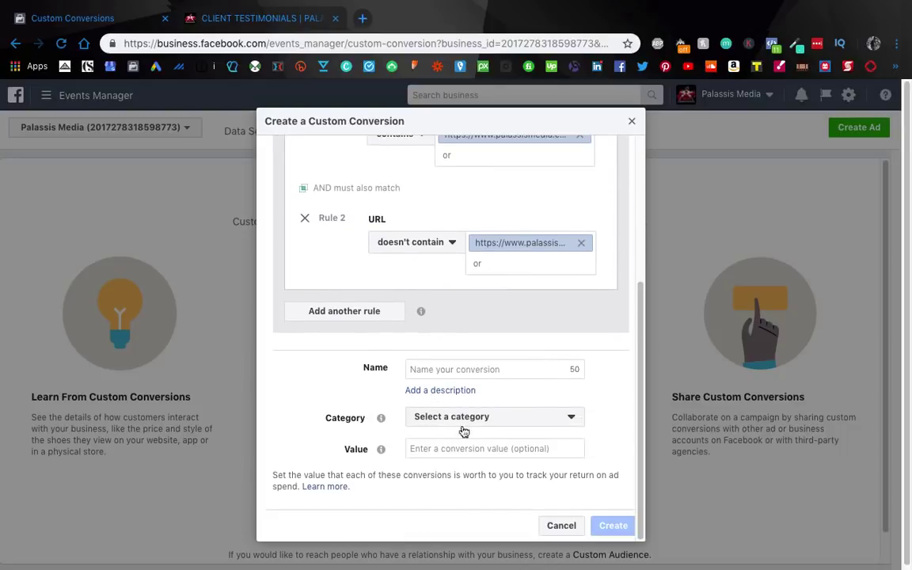
Set the category to Initiate Checkout, then discard the custom conversion form.
left_click(471, 418)
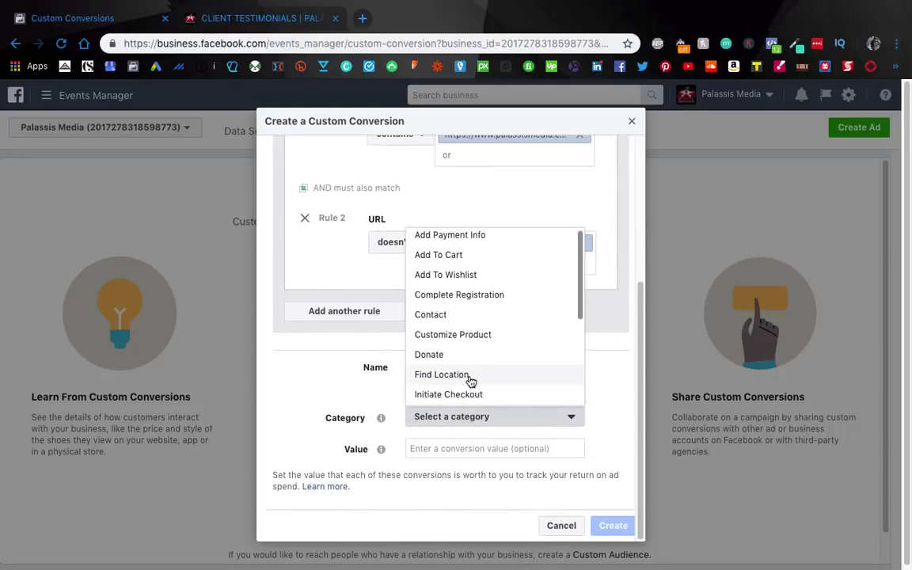
scroll(468, 400, "down", 1)
left_click(454, 352)
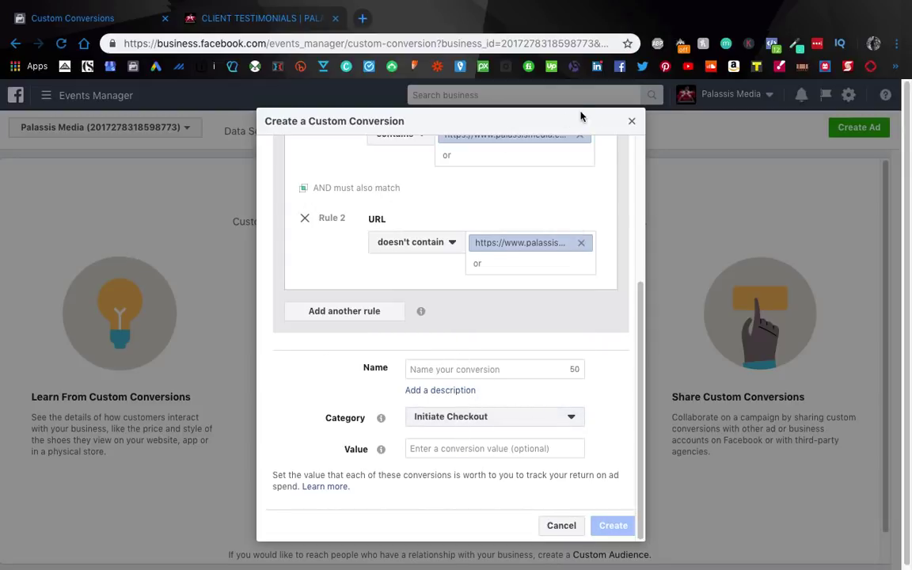
left_click(631, 121)
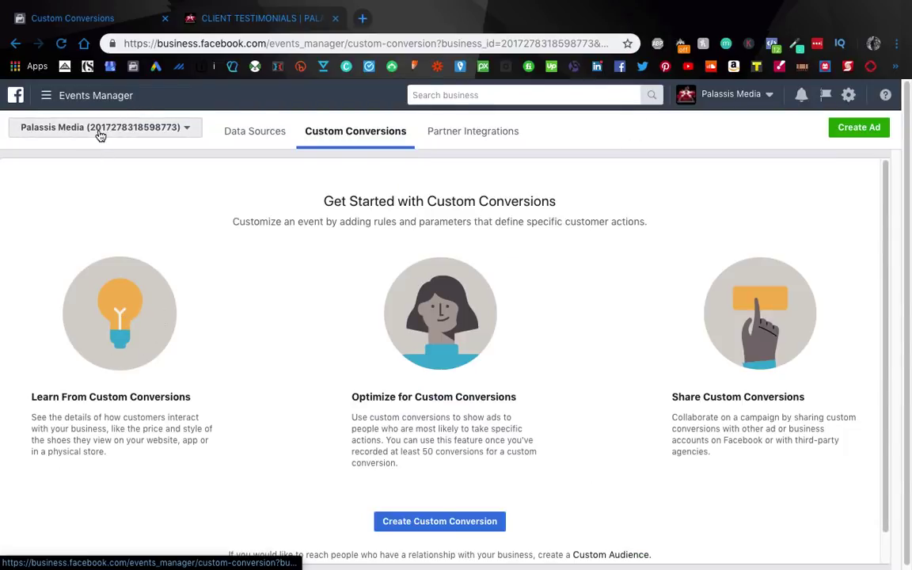
Switch the ad account to Stuff For Me, then to Trials of the Nine.
left_click(94, 127)
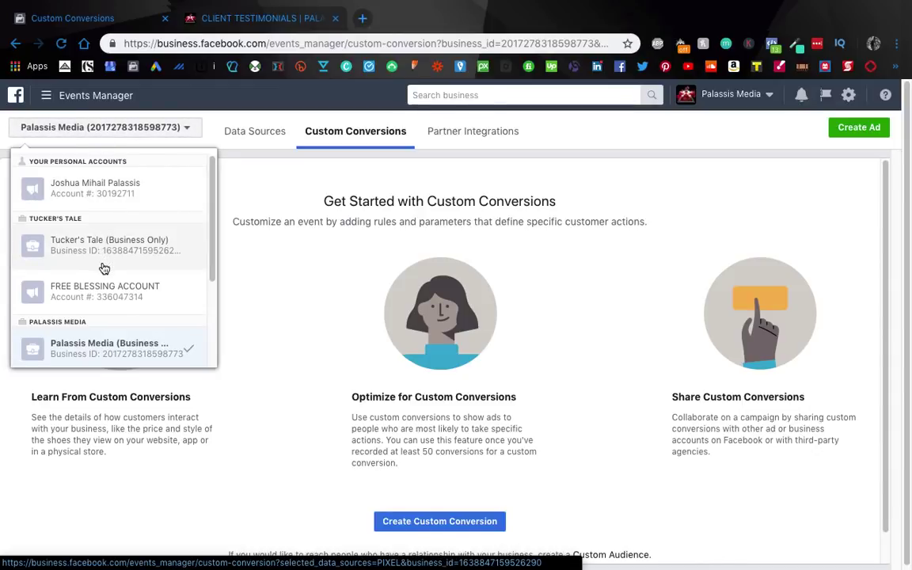
scroll(107, 267, "down", 2)
left_click(118, 346)
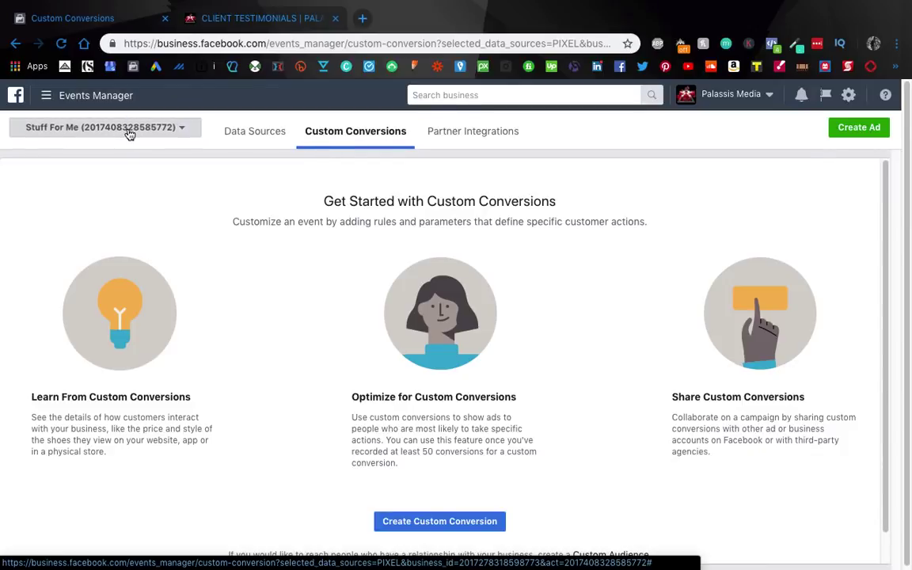
left_click(126, 131)
scroll(127, 262, "down", 3)
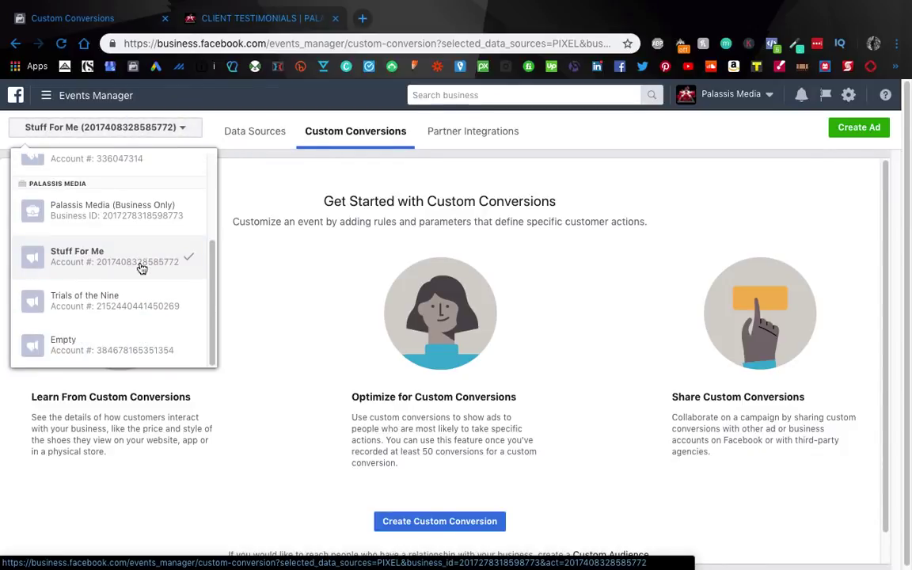
left_click(117, 299)
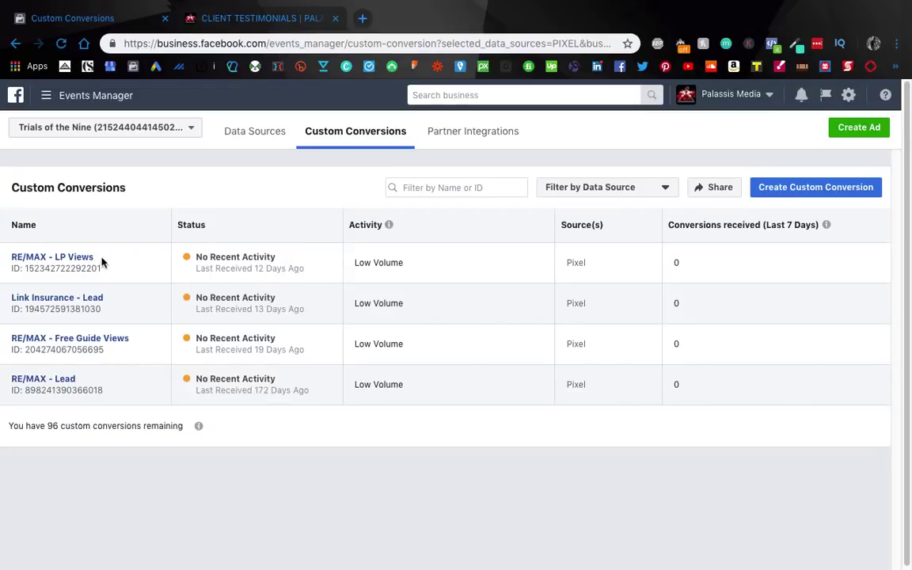
Review the RE/MAX - LP Views conversion overview, then go to the Facebook Pixels data sources.
left_click(59, 259)
scroll(408, 295, "down", 2)
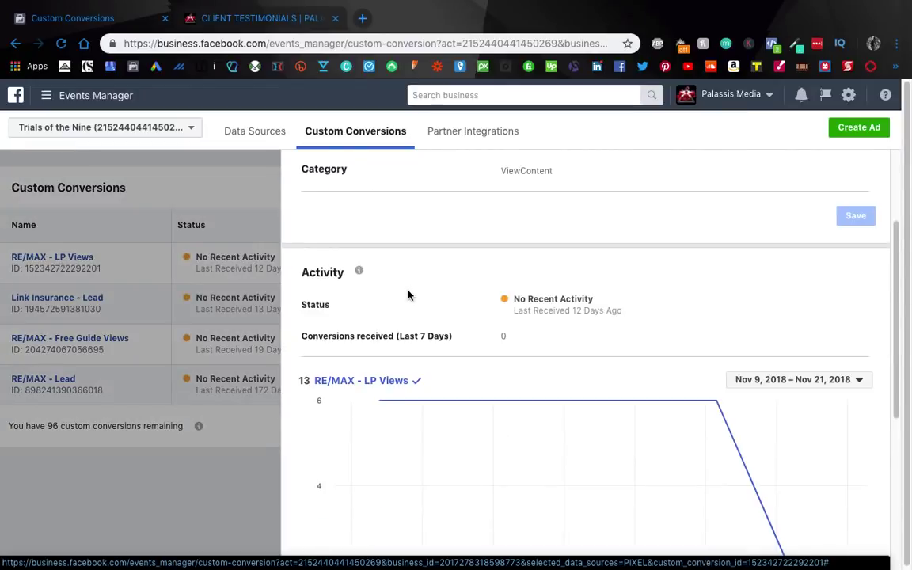
scroll(405, 305, "down", 3)
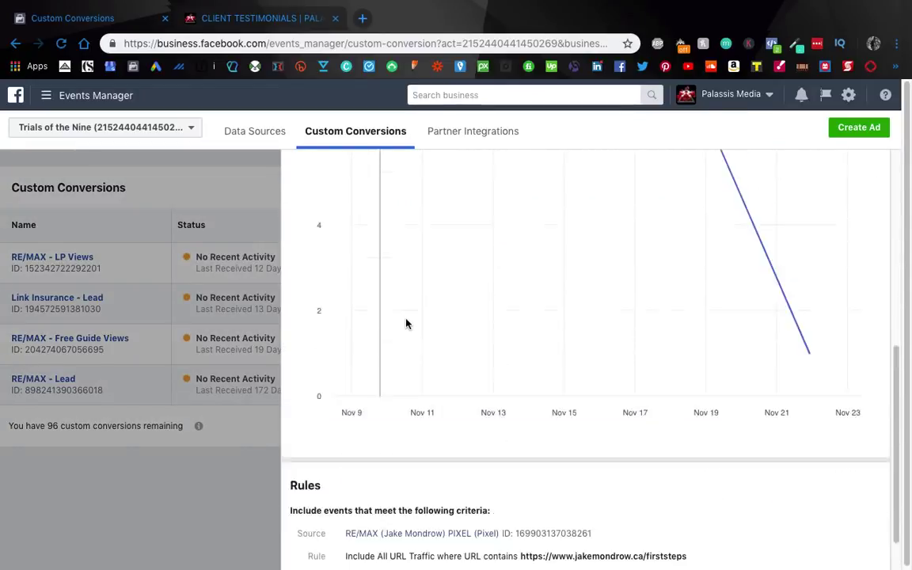
scroll(407, 323, "up", 5)
scroll(399, 328, "down", 1)
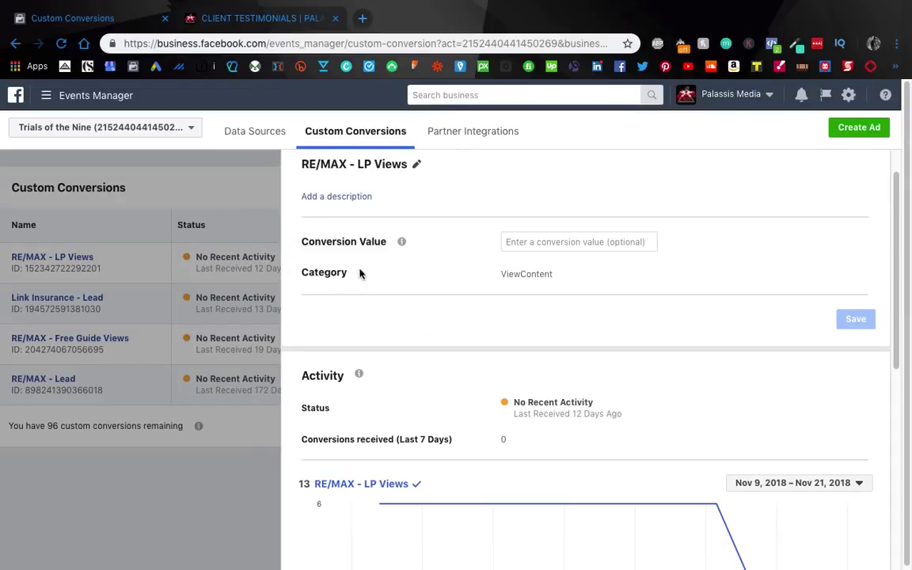
scroll(409, 326, "down", 4)
scroll(404, 328, "up", 2)
scroll(403, 327, "up", 3)
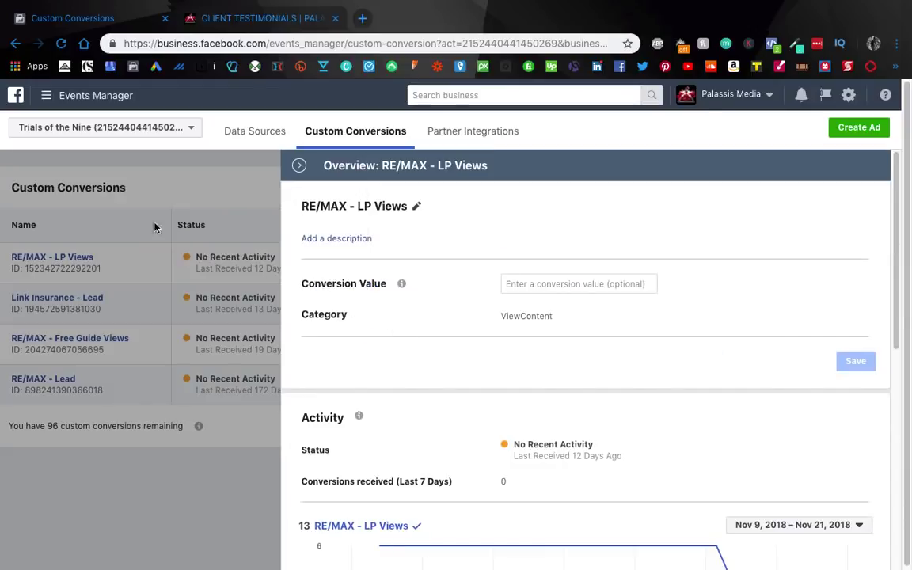
left_click(117, 189)
left_click(261, 142)
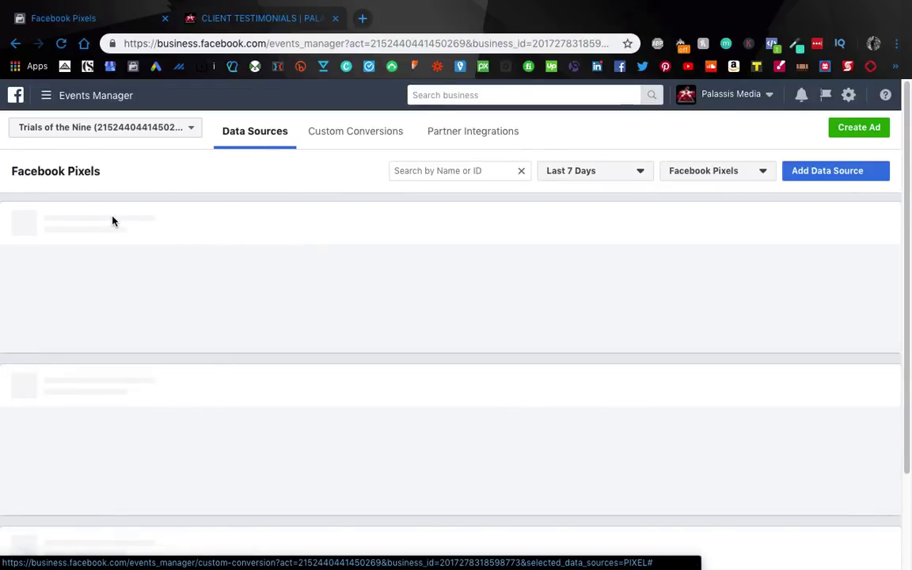
Switch the ad account to Stuff For Me.
left_click(105, 136)
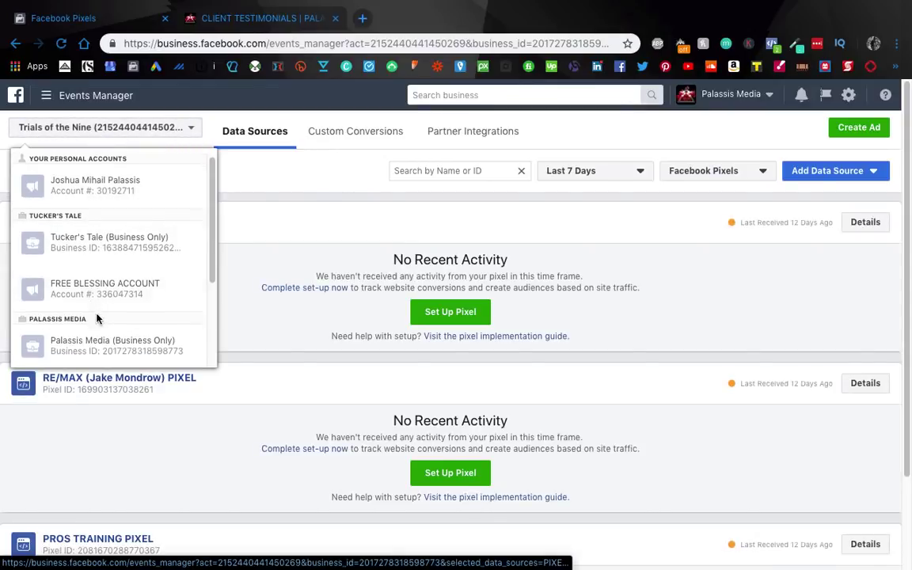
scroll(96, 321, "down", 3)
left_click(86, 267)
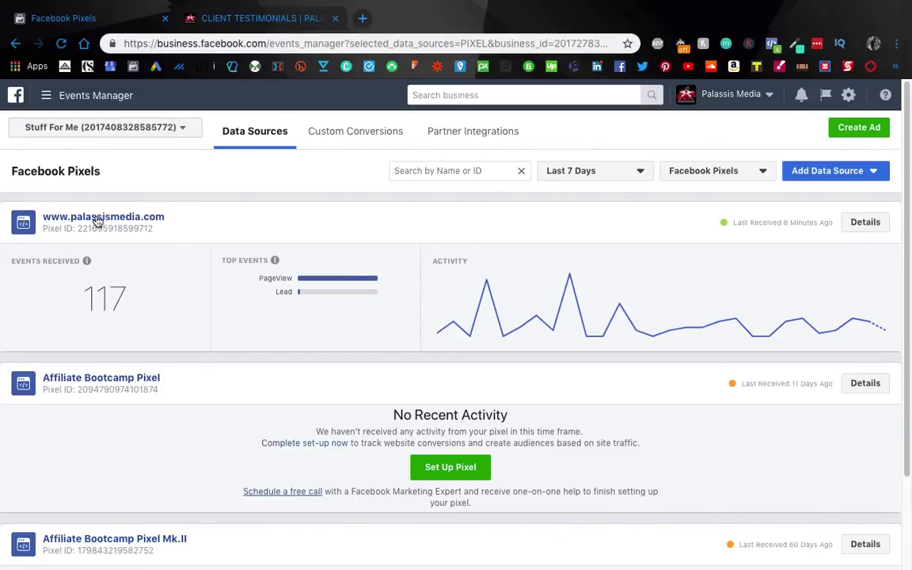
left_click(95, 218)
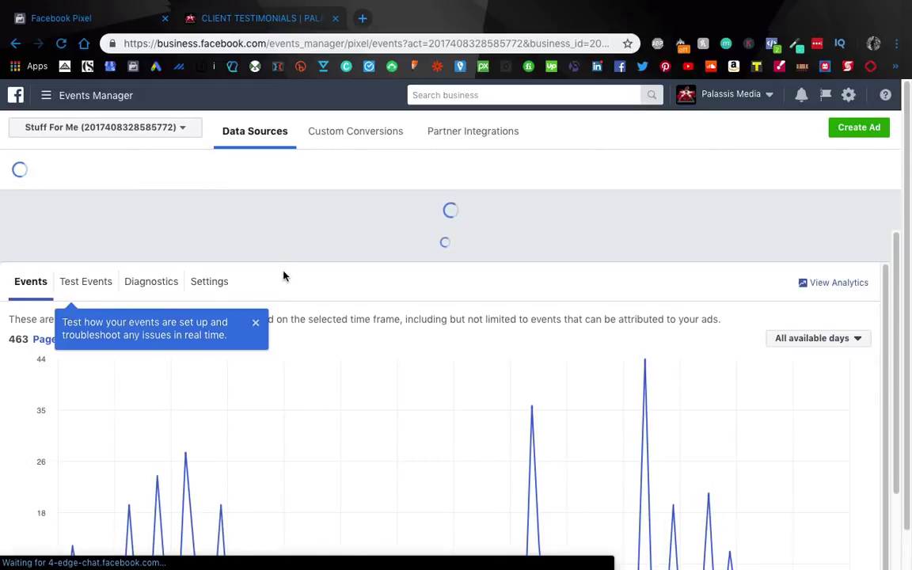
scroll(282, 277, "down", 3)
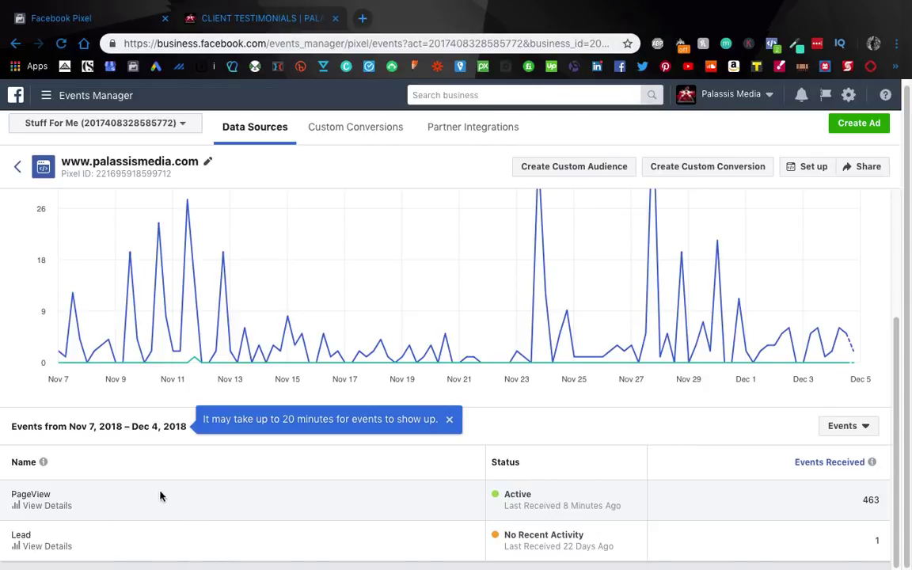
scroll(184, 526, "up", 3)
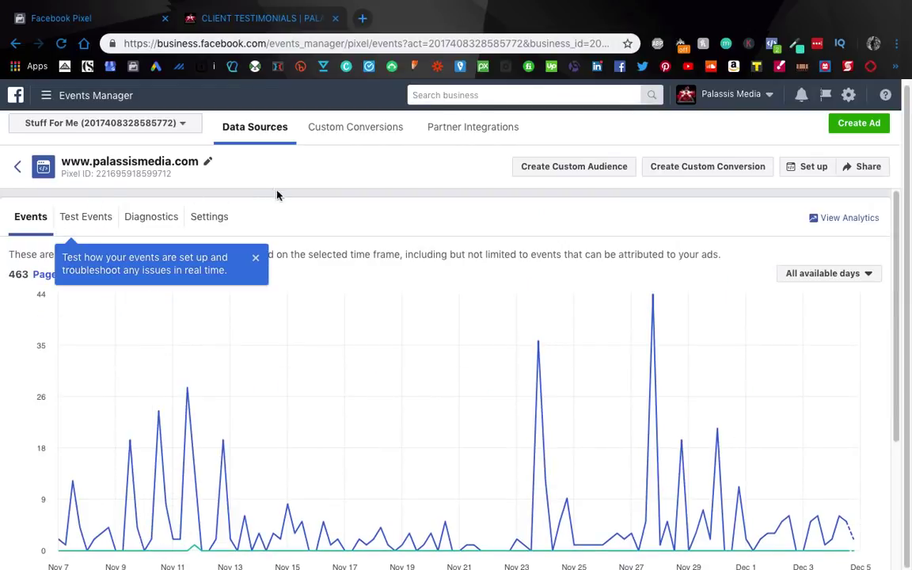
left_click(339, 136)
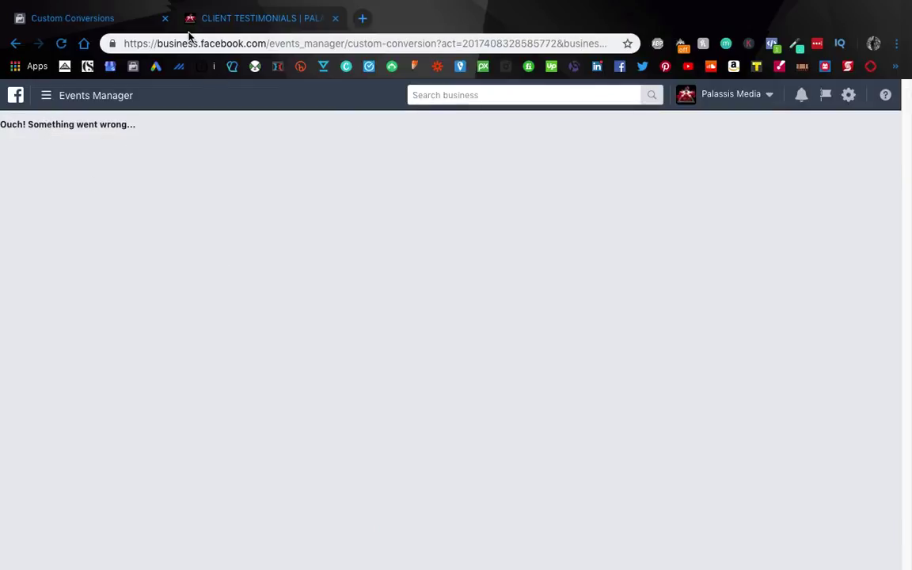
Go back twice, reopen Events Manager Pixels, then view the Client Testimonials page.
left_click(15, 43)
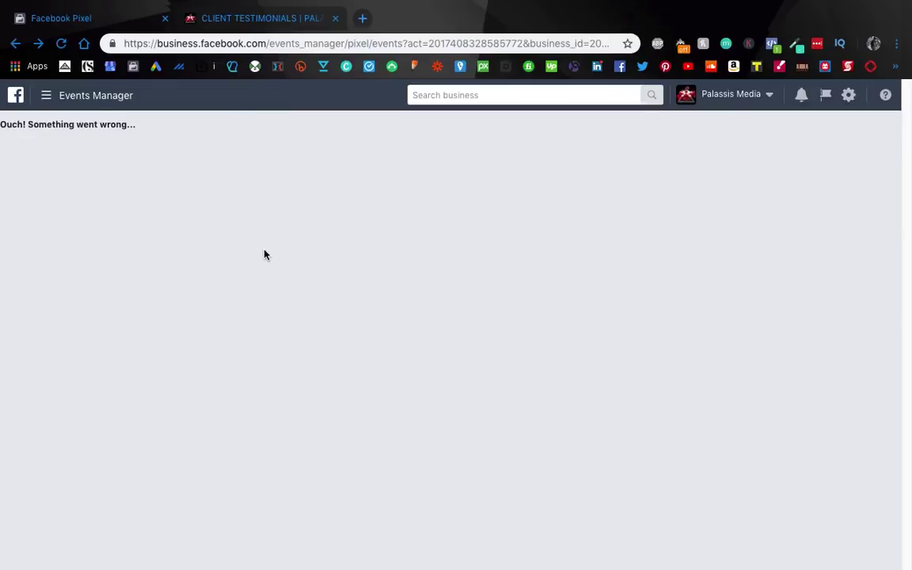
left_click(15, 44)
left_click(70, 96)
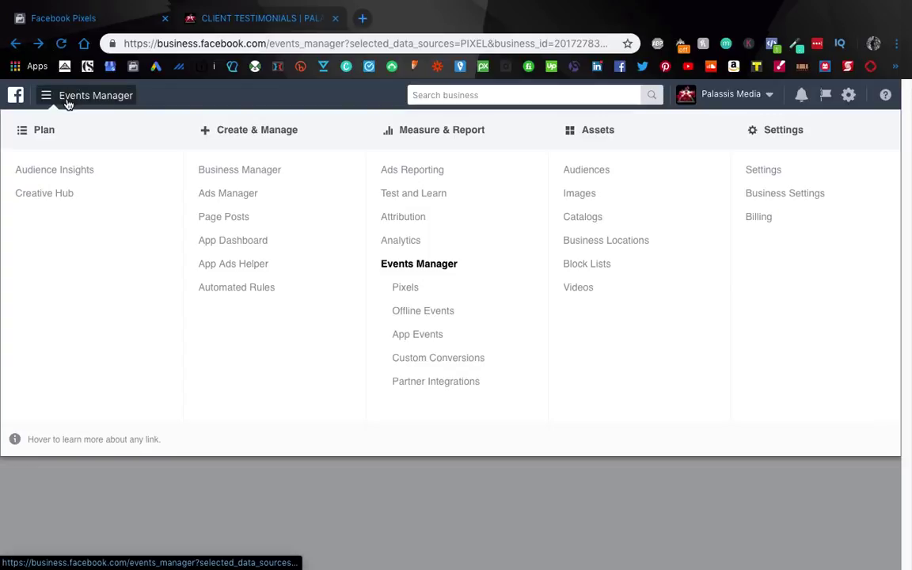
left_click(405, 289)
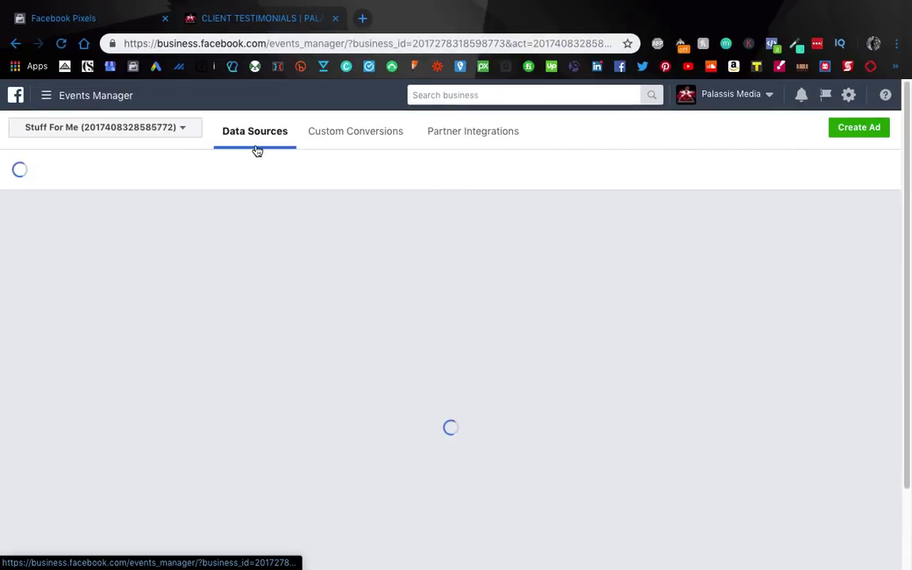
left_click(255, 16)
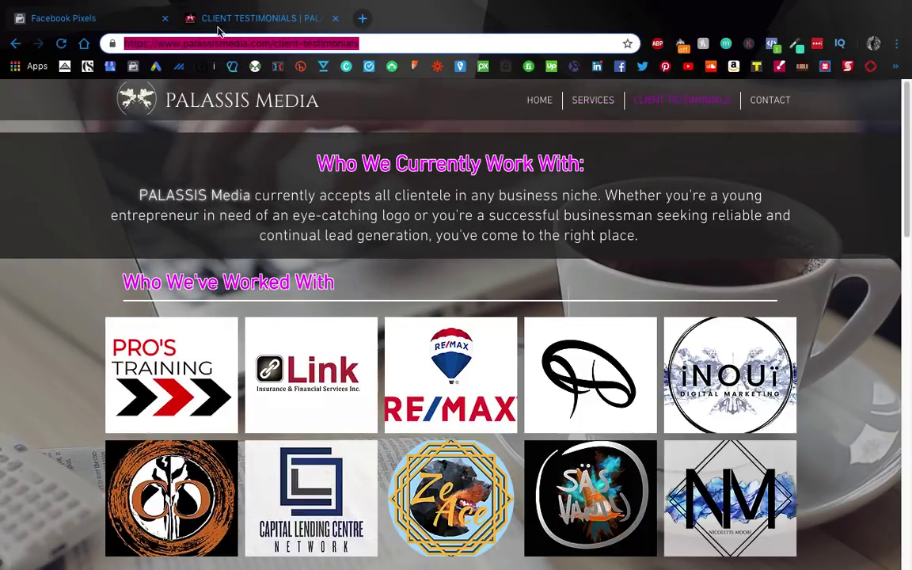
Return to the Facebook tab and load the Stuff For Me Custom Conversions page without errors.
left_click(87, 22)
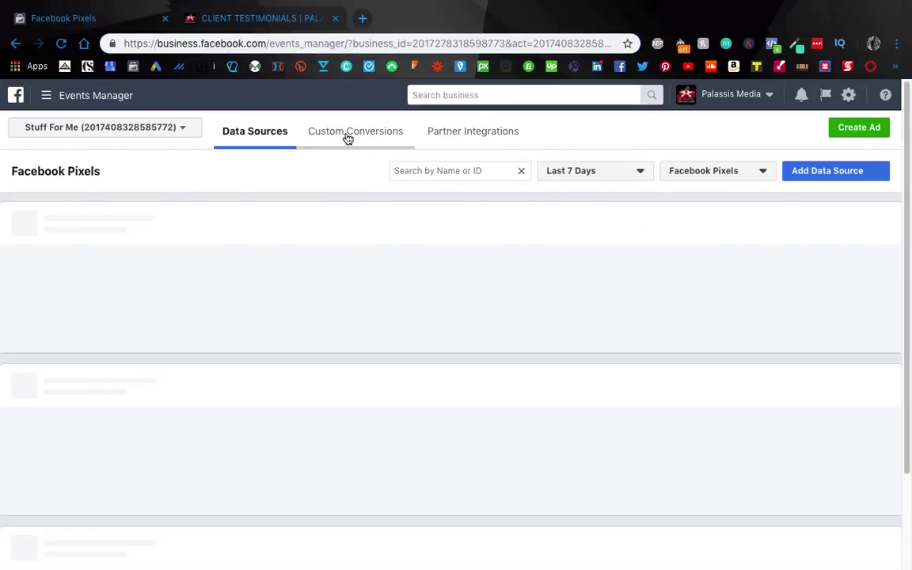
left_click(346, 135)
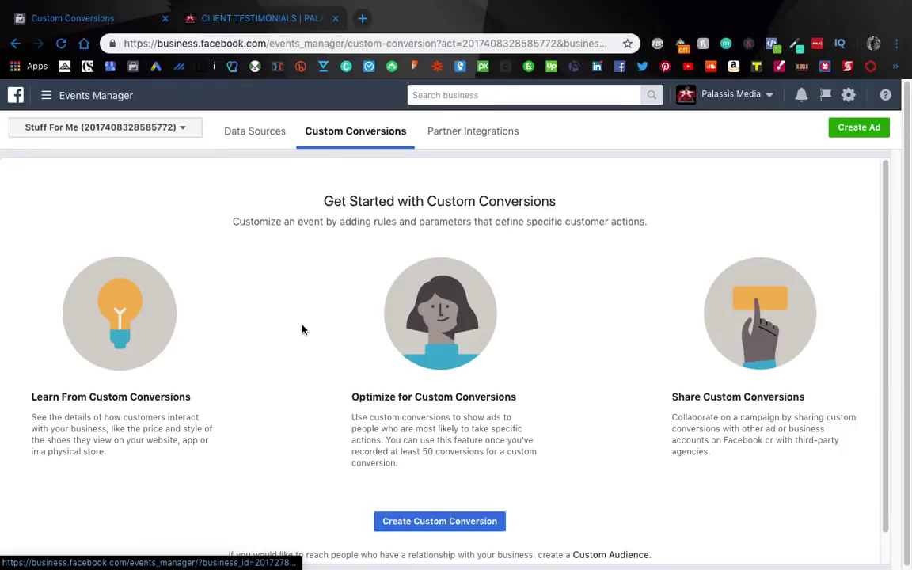
scroll(301, 329, "down", 1)
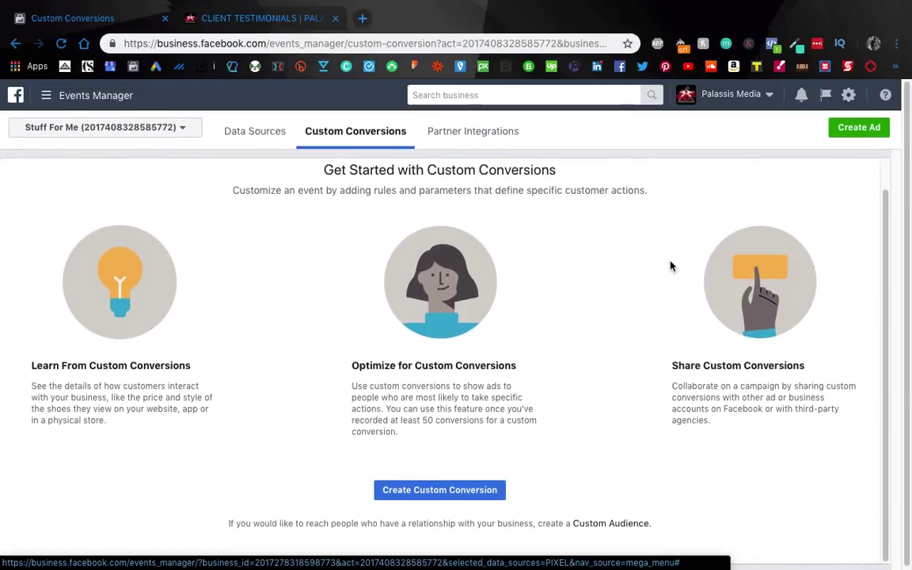
scroll(720, 261, "up", 1)
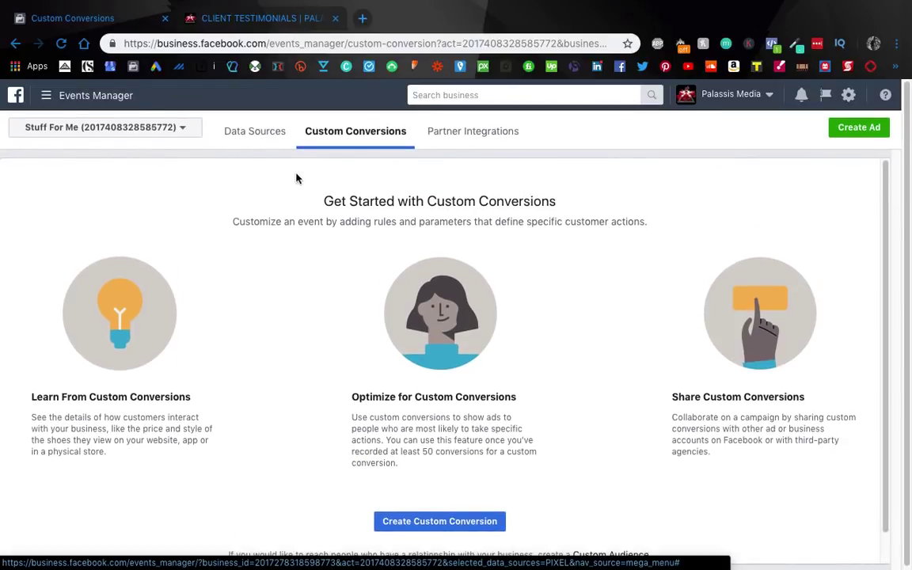